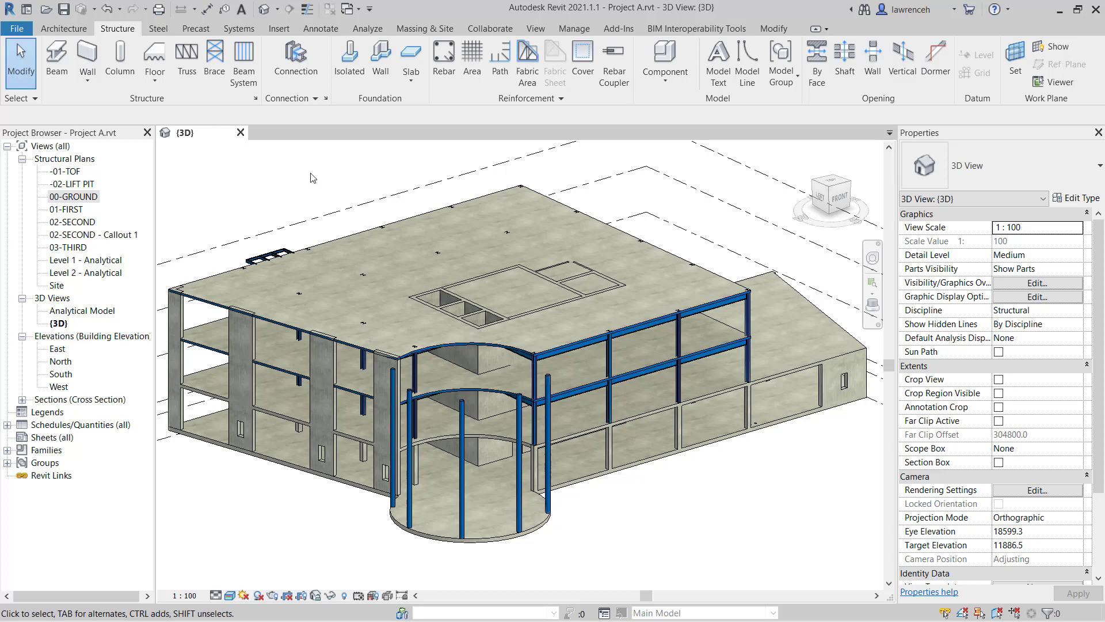
# Step: Open the 00-GROUND structural plan, zoom to grid E, and show the View tab's Elevation options
pyautogui.doubleClick(84, 197)
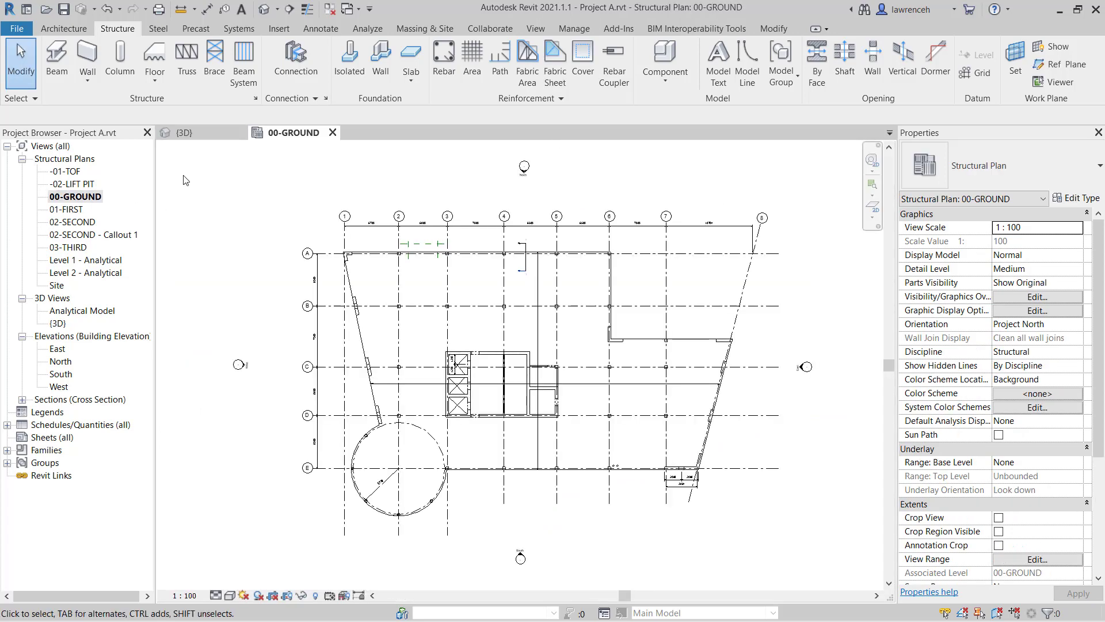
pyautogui.scroll(4, 534, 493)
pyautogui.scroll(3, 535, 489)
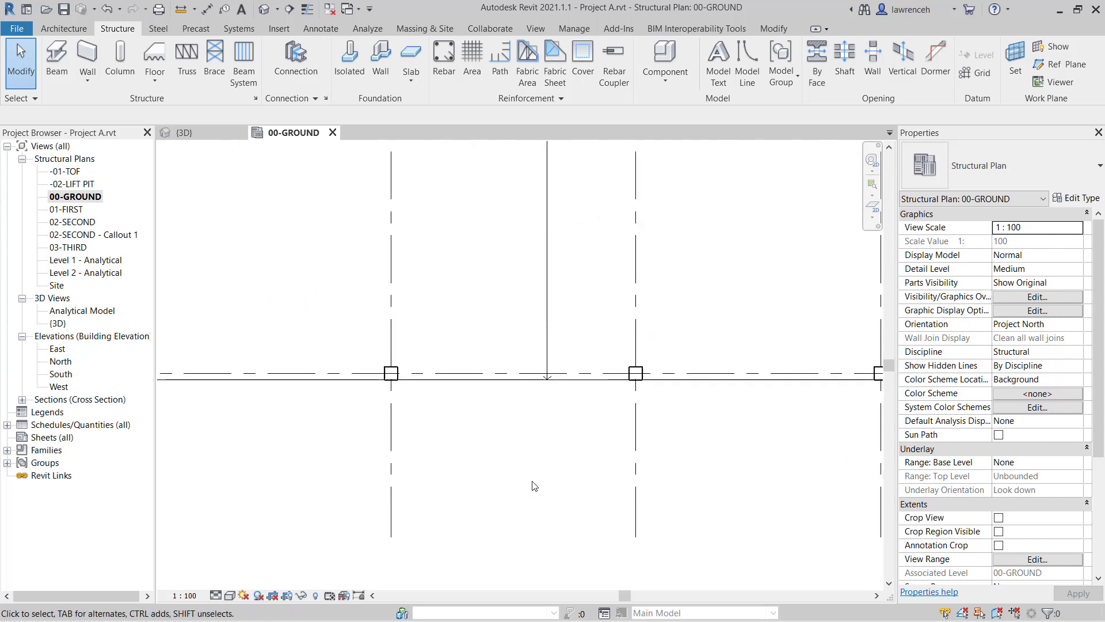
pyautogui.click(536, 29)
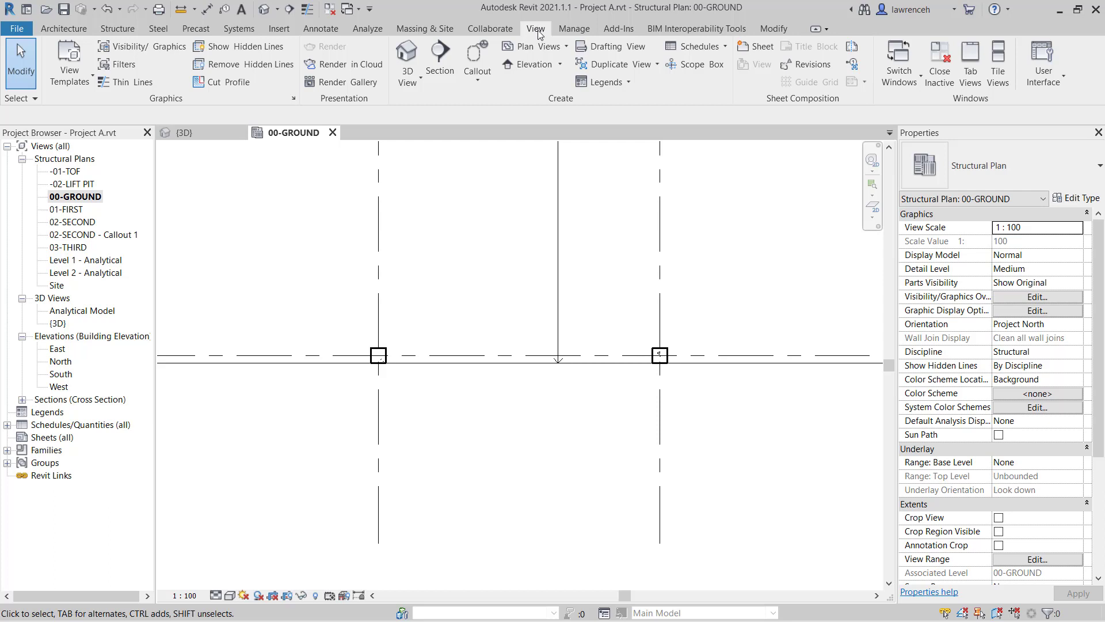
pyautogui.click(560, 65)
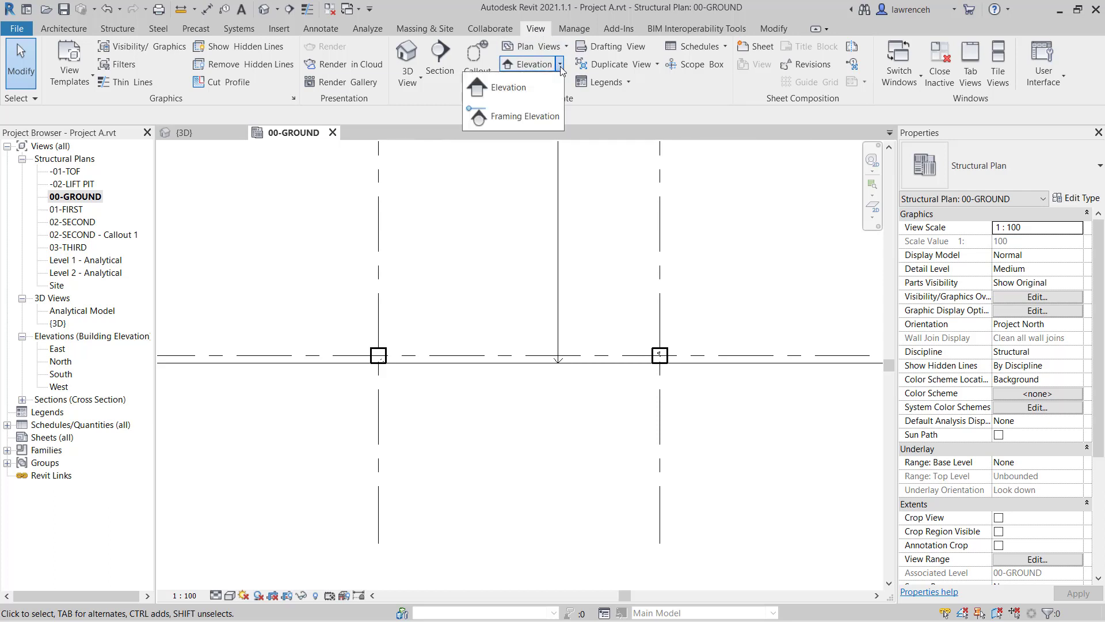
# Step: Place a framing elevation on grid E and expand the new Interior Elevations group
pyautogui.click(533, 124)
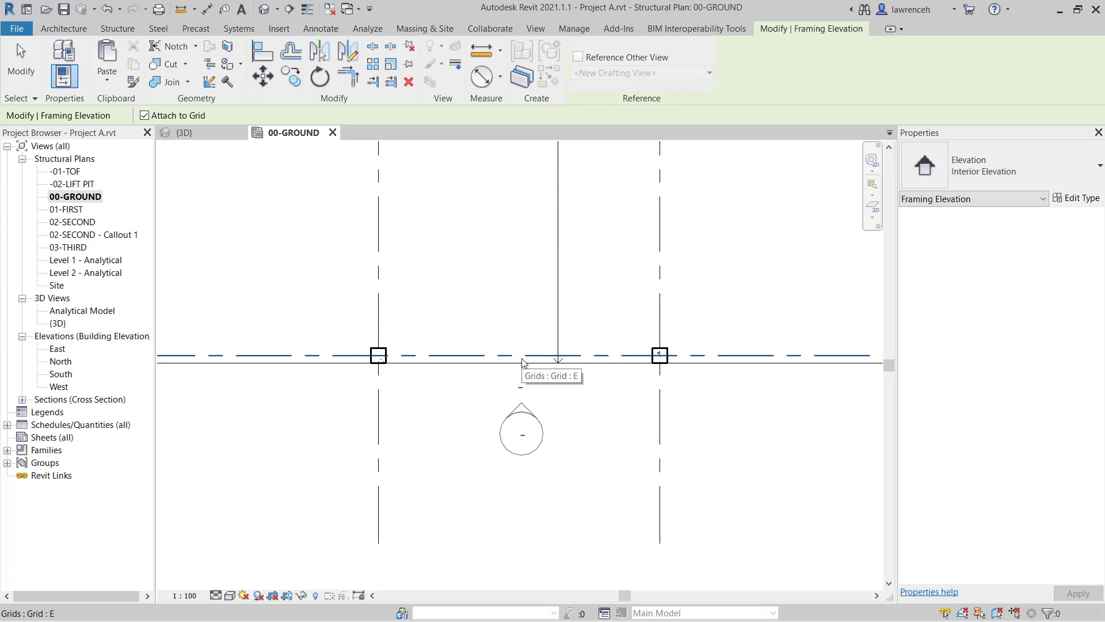
pyautogui.click(523, 362)
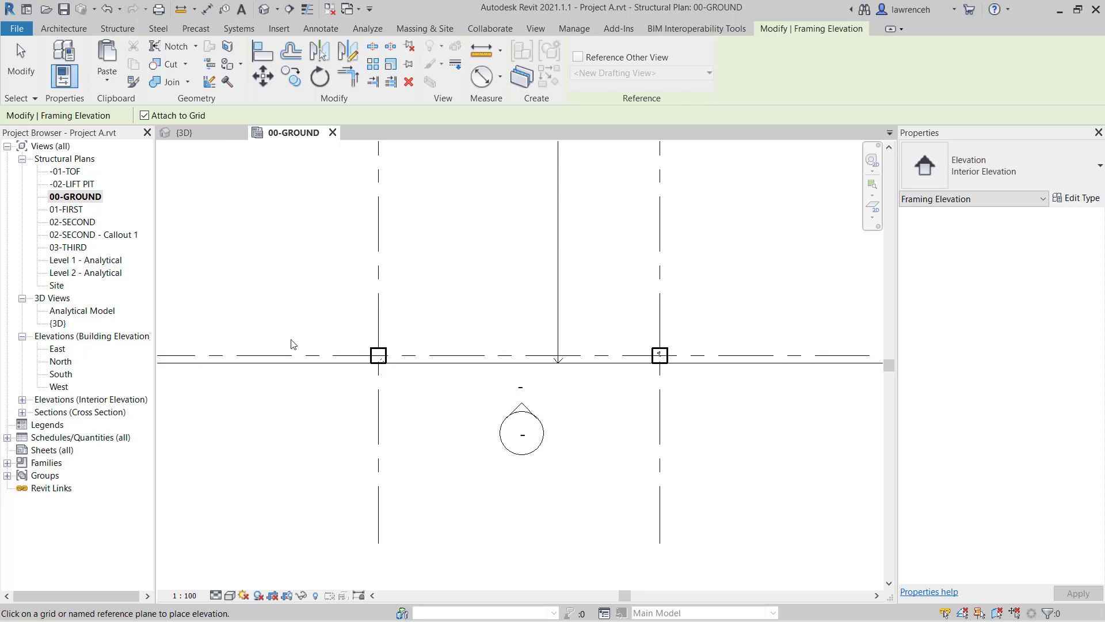
pyautogui.click(22, 400)
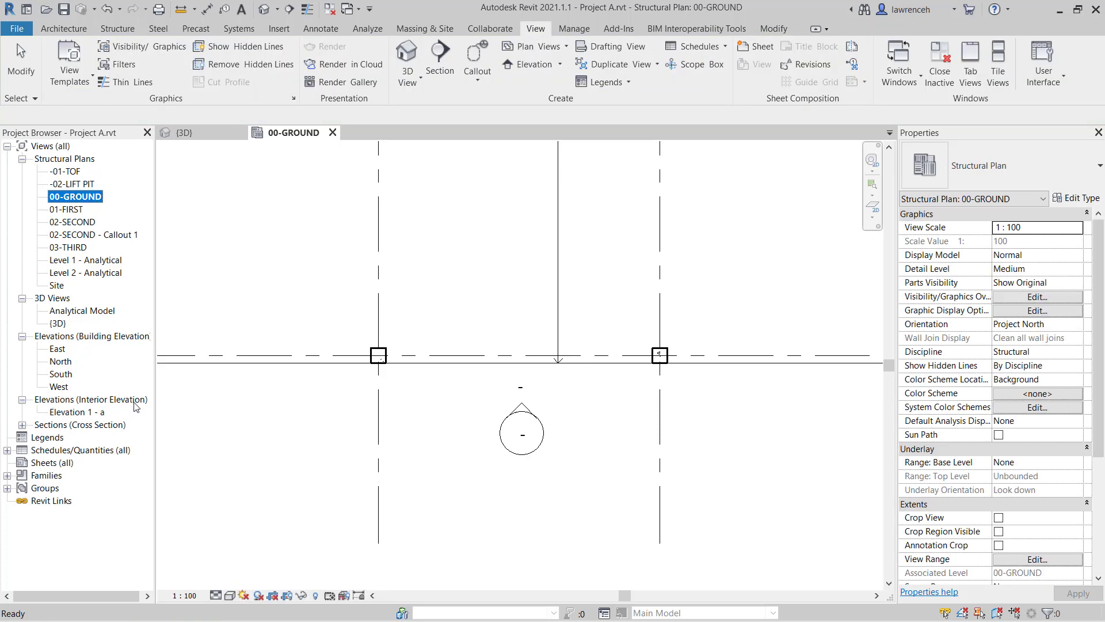
# Step: Open Elevation 1 - a and crop it to grids 4–5, from 01-FIRST to 03-THIRD
pyautogui.doubleClick(81, 412)
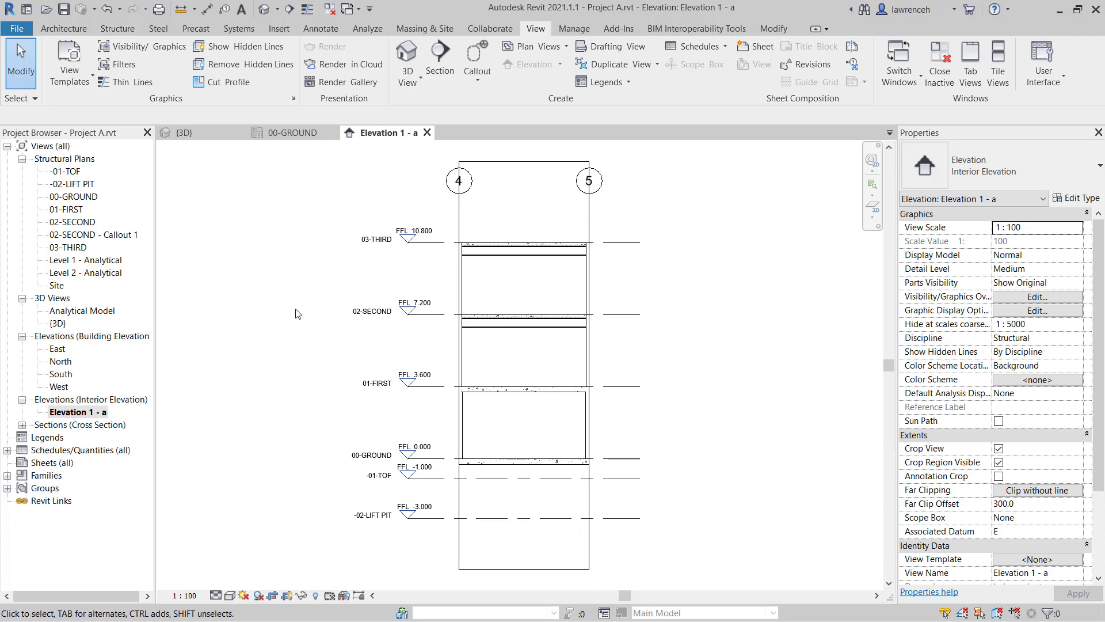
pyautogui.click(540, 162)
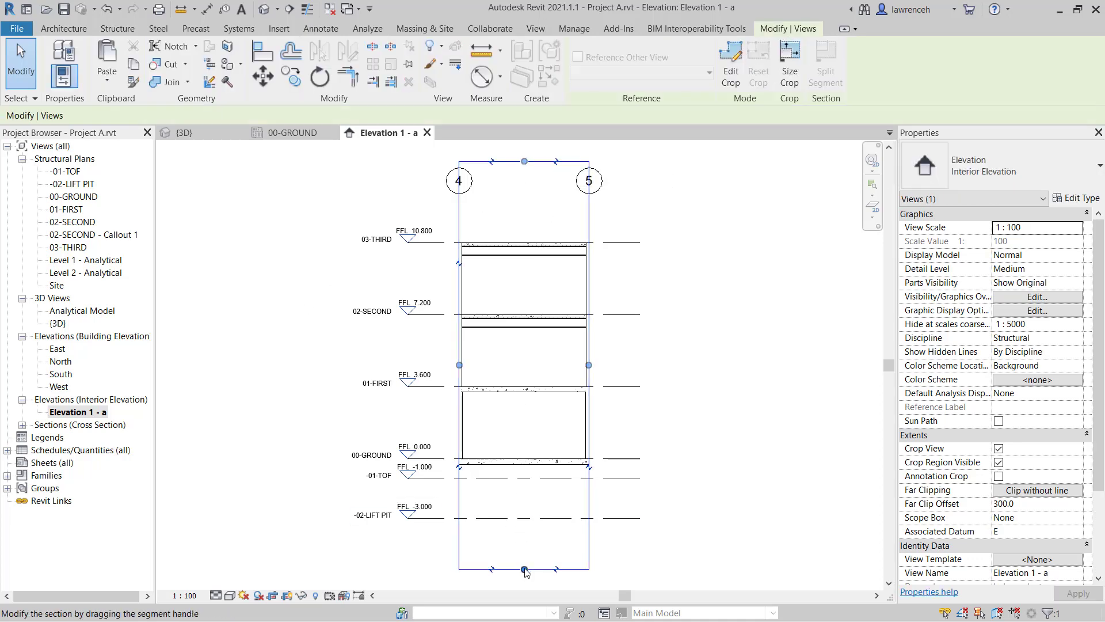
pyautogui.moveTo(523, 568); pyautogui.dragTo(536, 413)
pyautogui.moveTo(525, 201); pyautogui.dragTo(526, 232)
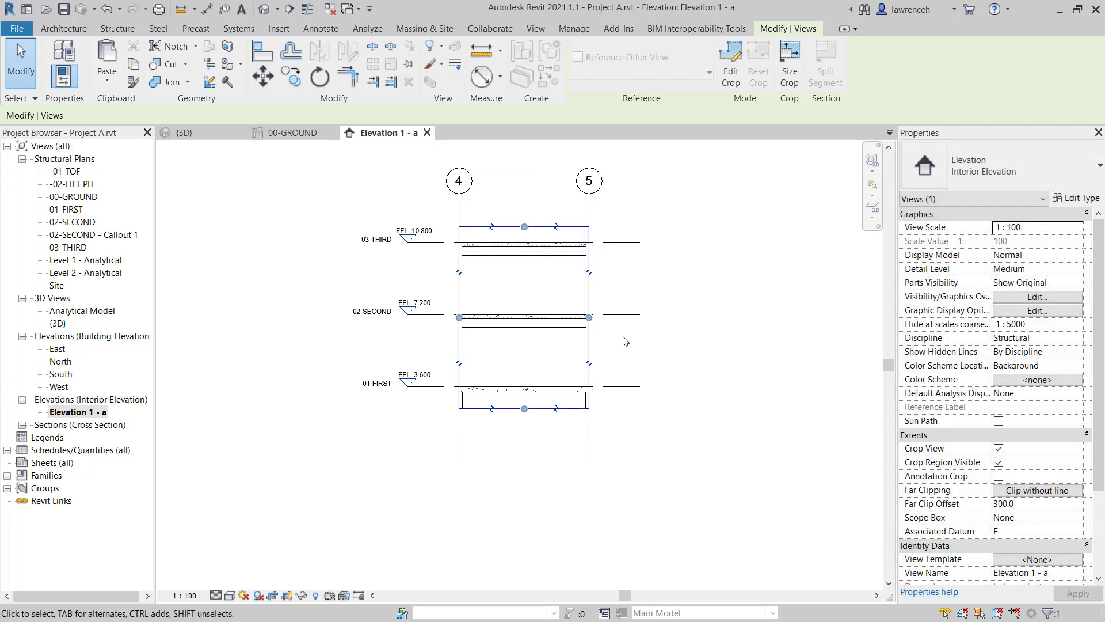
pyautogui.moveTo(590, 317); pyautogui.dragTo(599, 317)
pyautogui.click(459, 318)
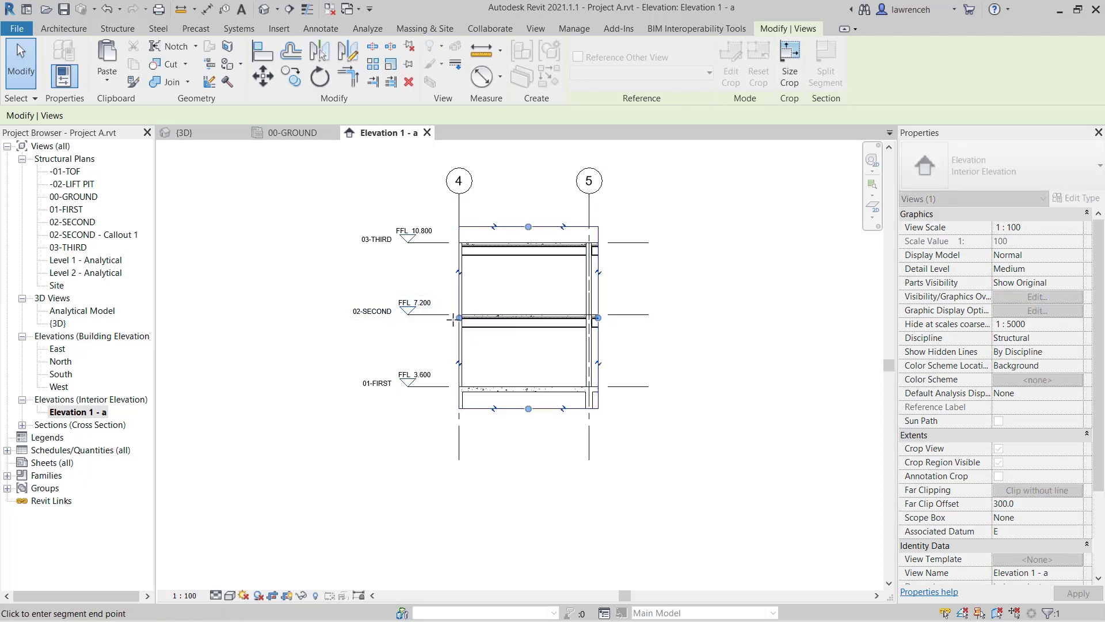
pyautogui.click(450, 318)
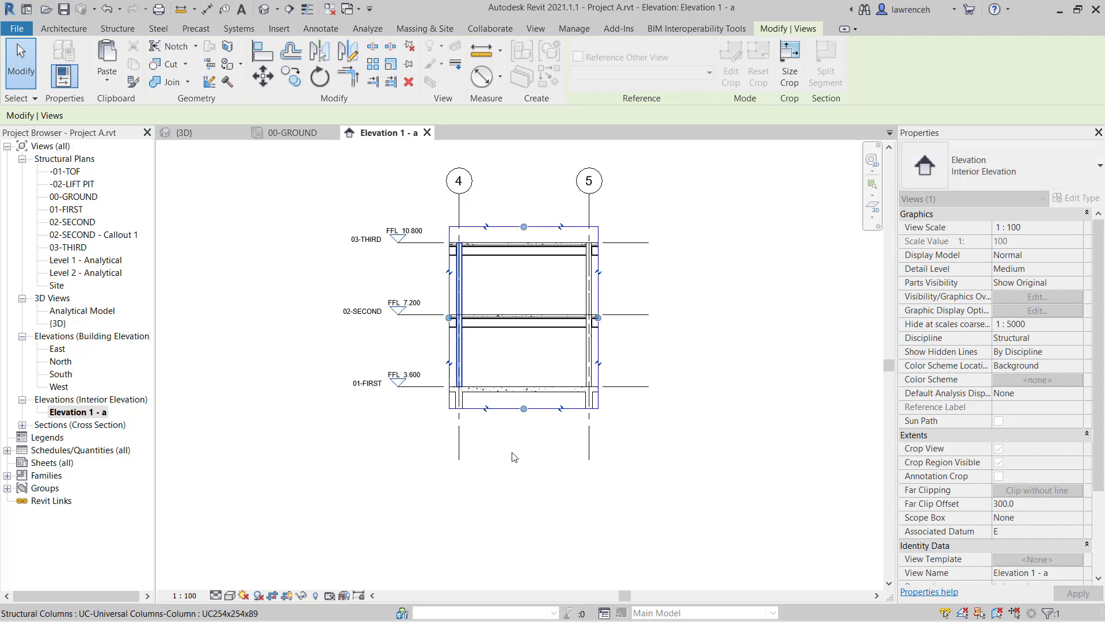
pyautogui.click(532, 498)
pyautogui.scroll(3, 519, 352)
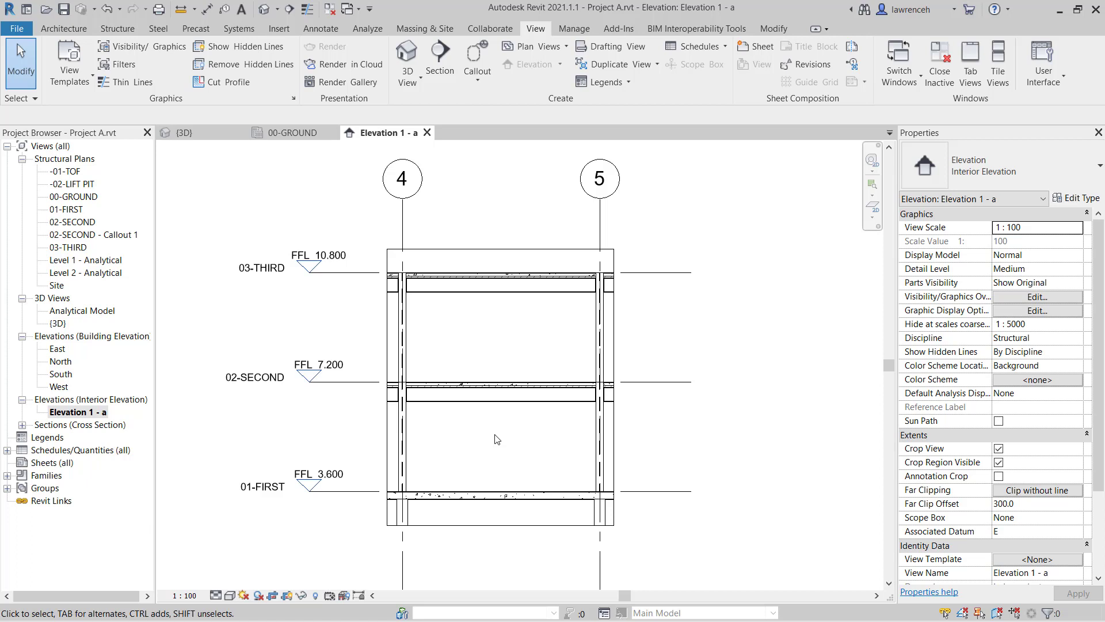
# Step: Start the Brace tool and load Plate.rfa from Structural Framing > Steel as the brace family
pyautogui.click(136, 32)
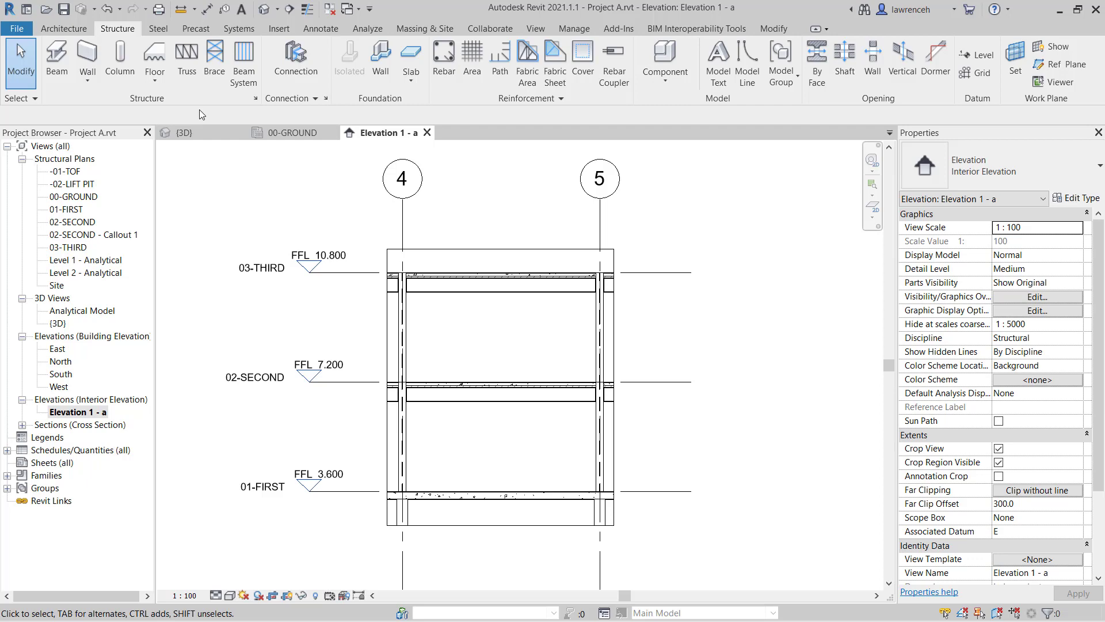
pyautogui.click(216, 63)
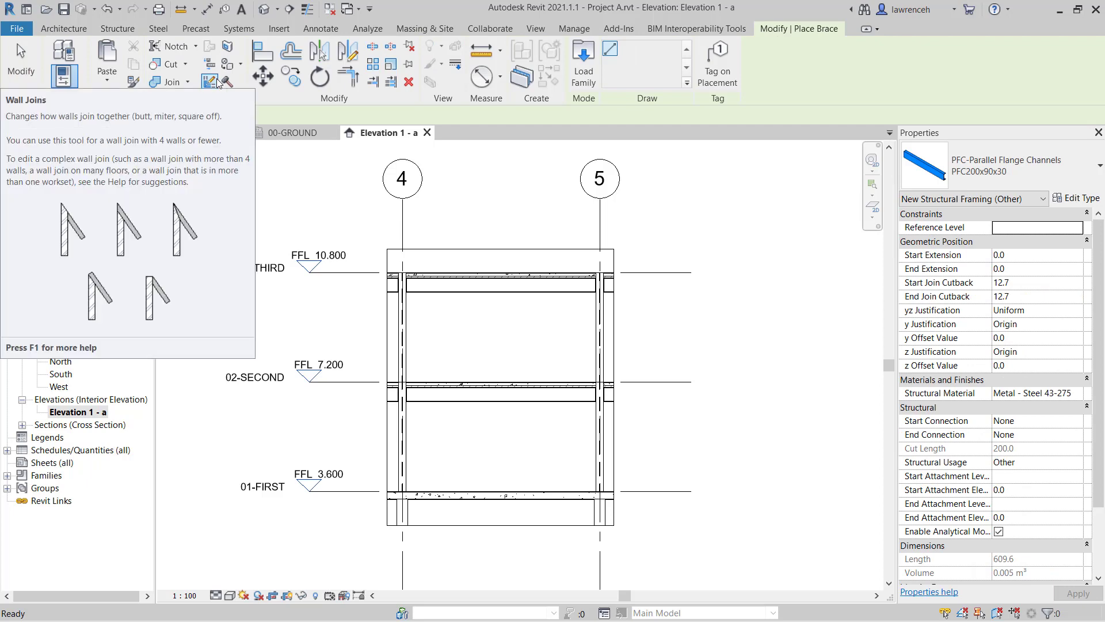
pyautogui.click(585, 81)
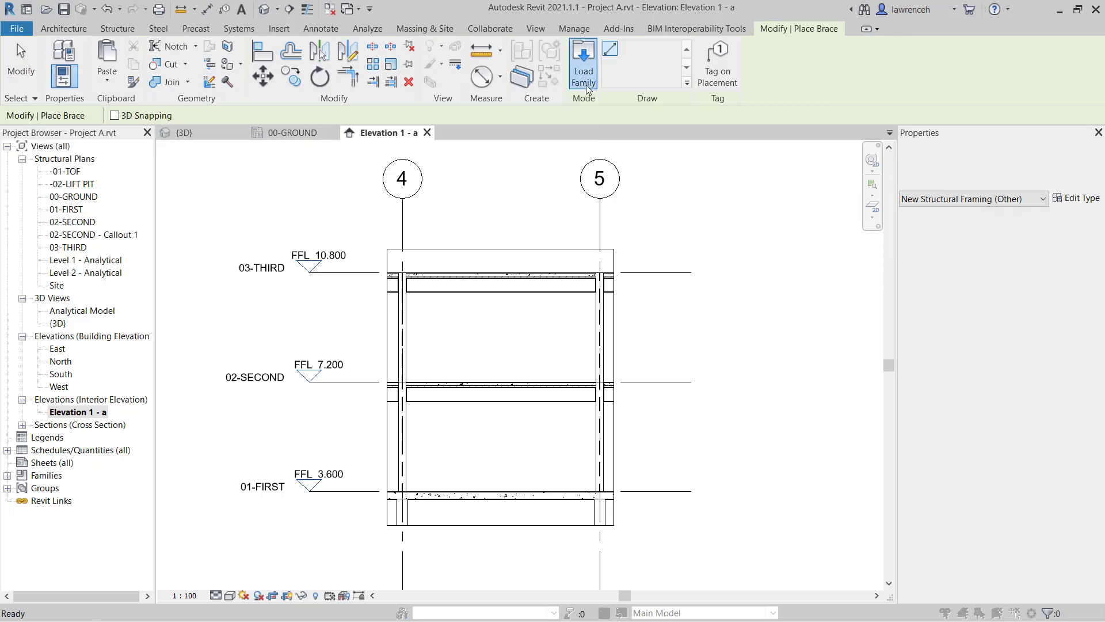
pyautogui.scroll(-6, 690, 319)
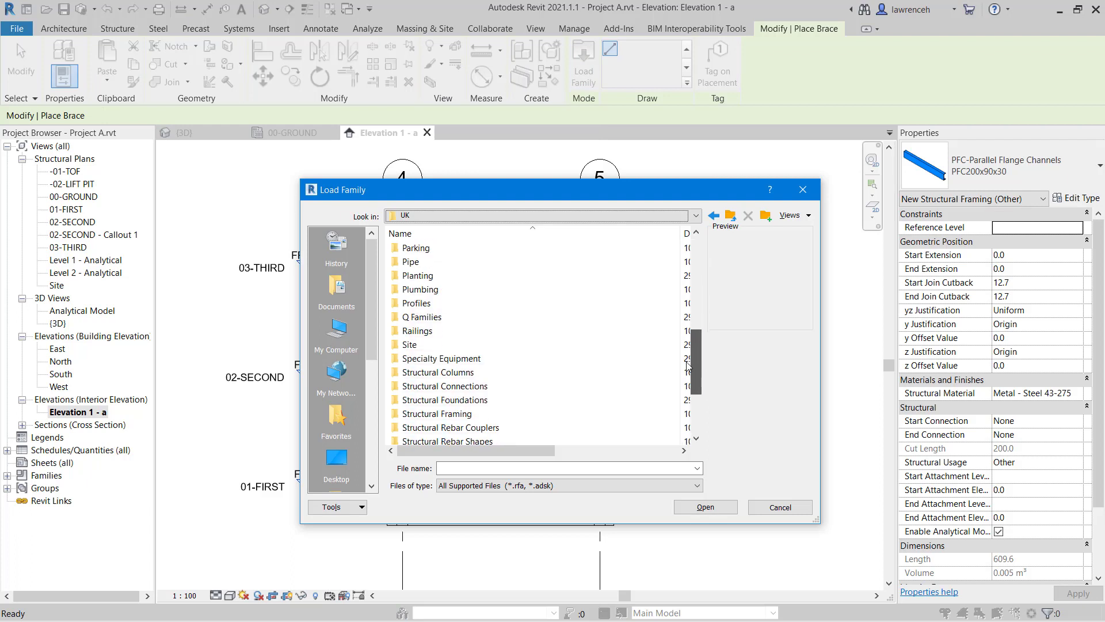
pyautogui.doubleClick(455, 331)
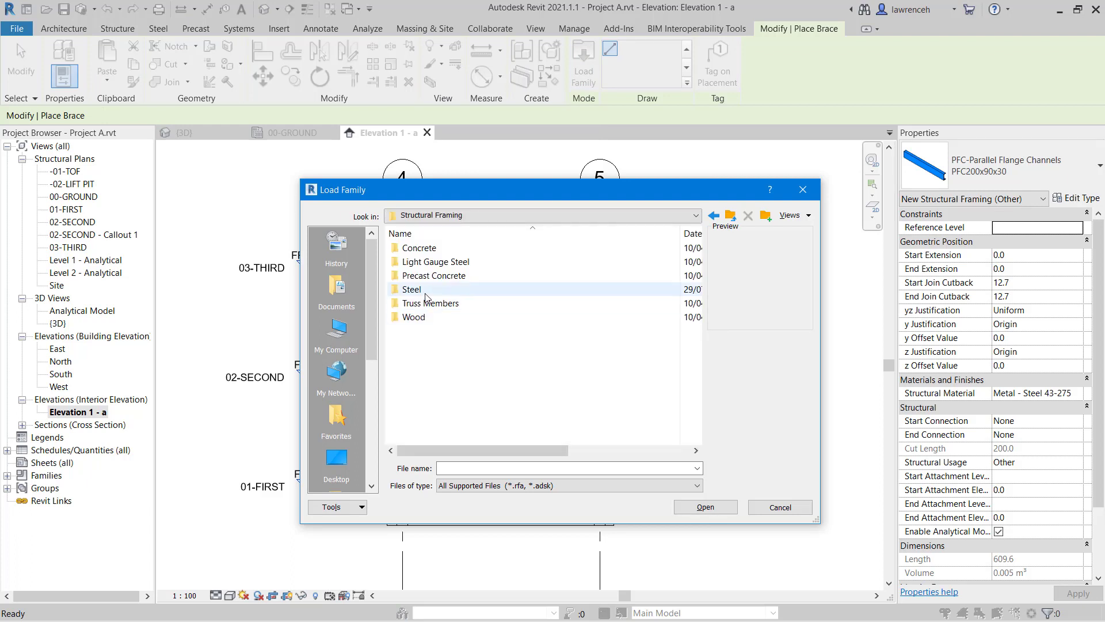
pyautogui.doubleClick(426, 289)
pyautogui.scroll(-5, 593, 340)
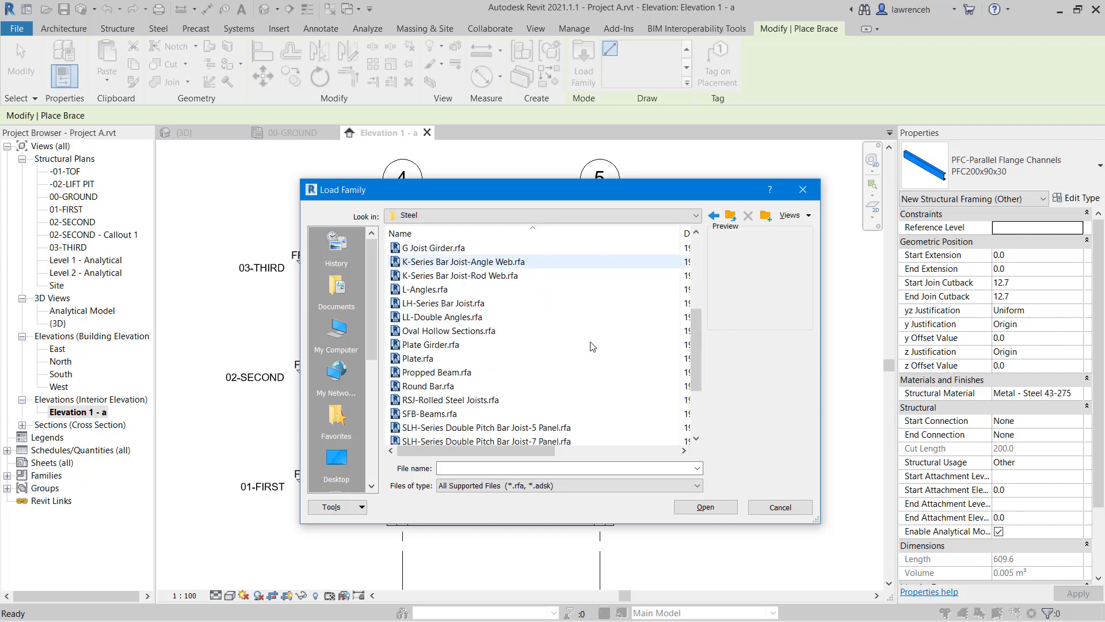
pyautogui.scroll(-1, 569, 352)
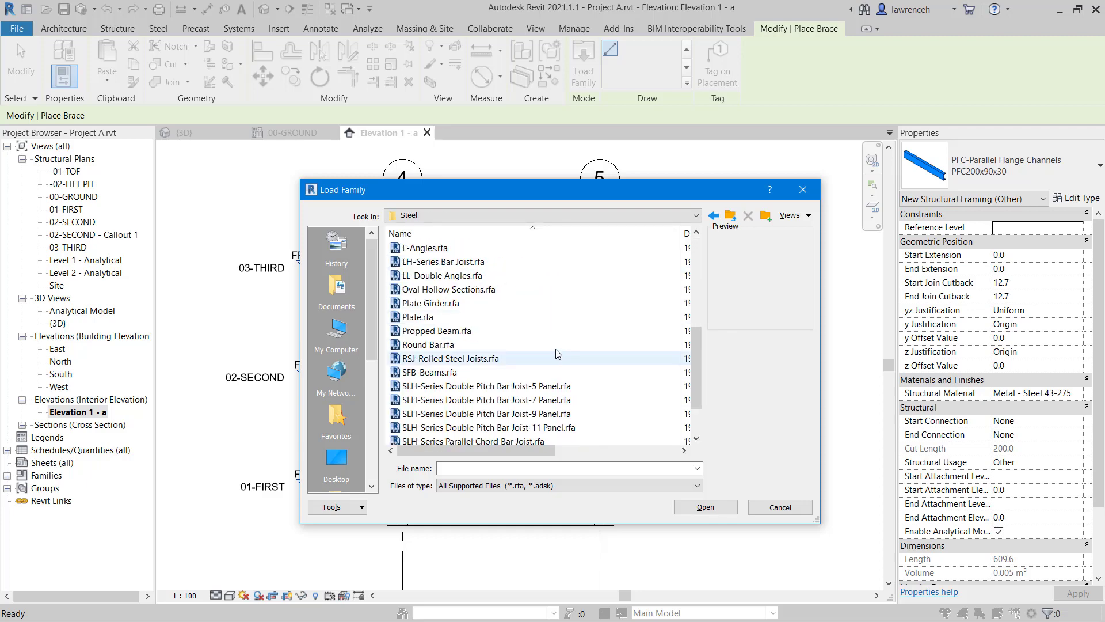
pyautogui.click(403, 319)
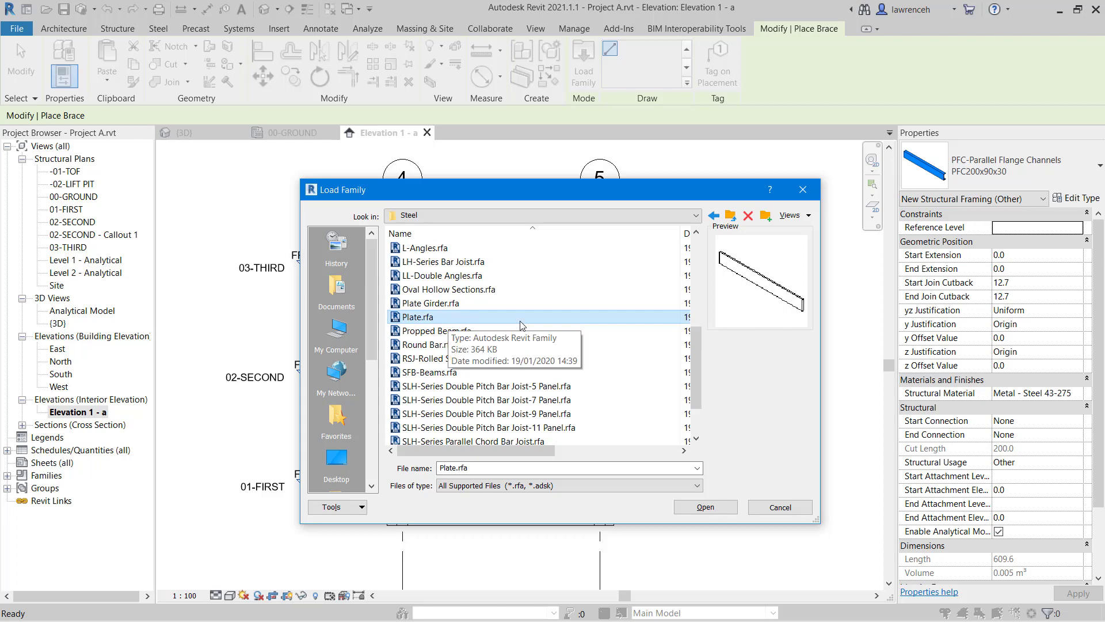
pyautogui.click(730, 509)
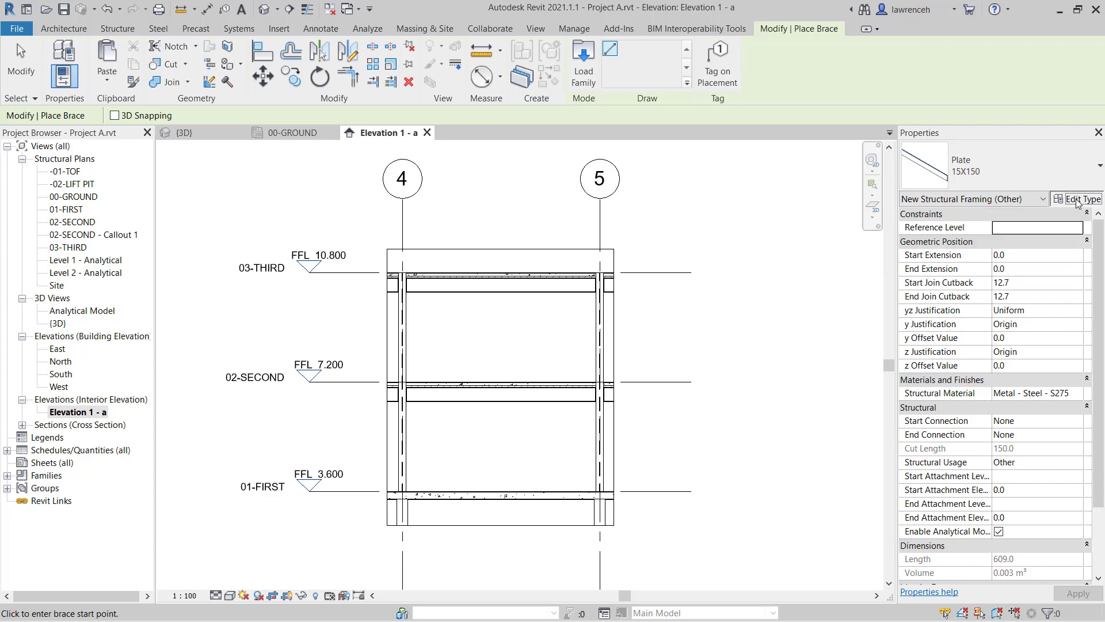
# Step: Rename the Plate brace type to 10X100 and set b to 10 and d to 100
pyautogui.click(1072, 199)
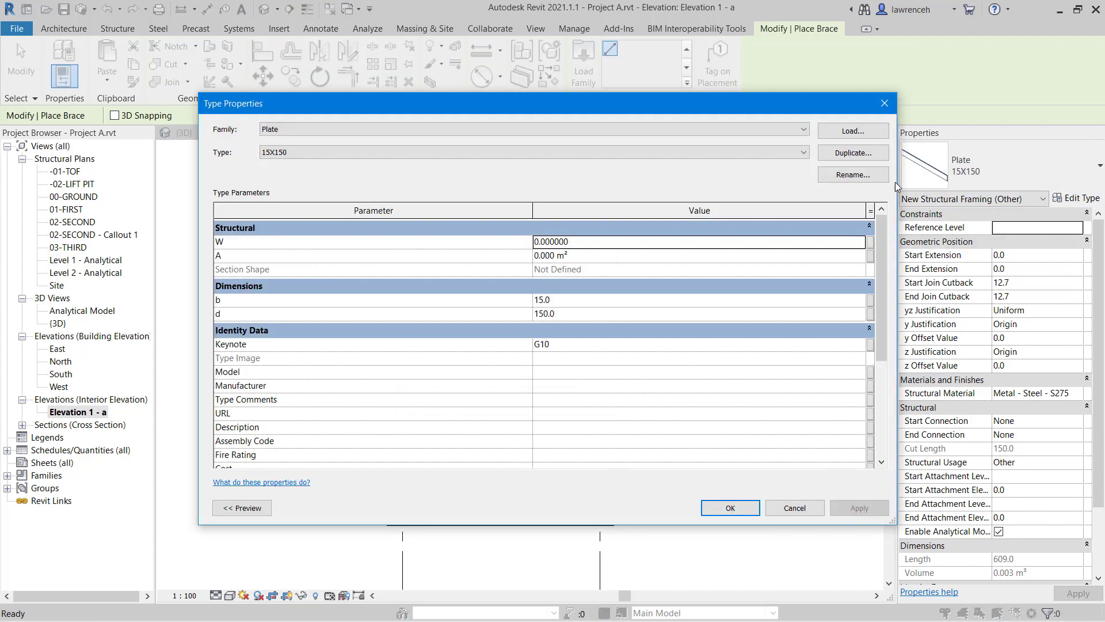
pyautogui.click(852, 175)
pyautogui.click(513, 355)
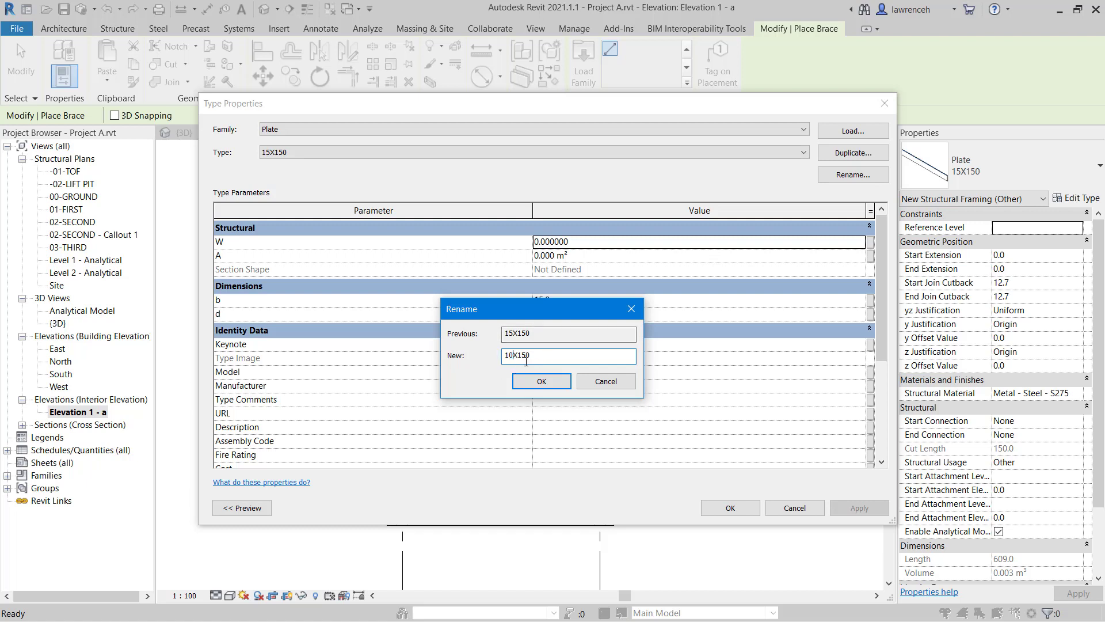
pyautogui.write('10X100')
pyautogui.click(542, 381)
pyautogui.click(567, 300)
pyautogui.write('10X')
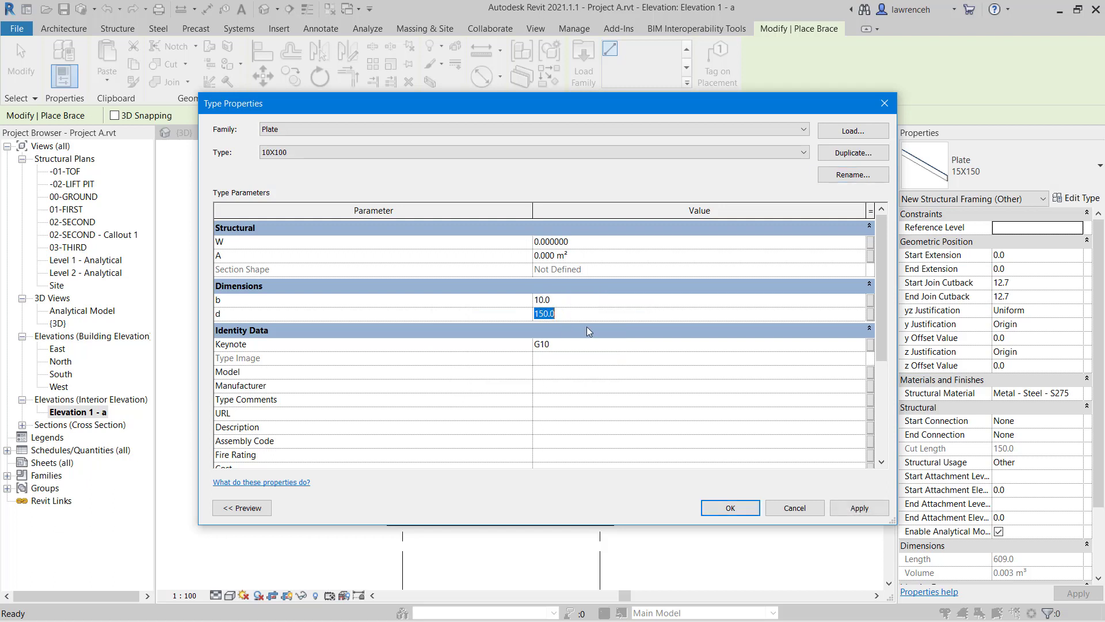
pyautogui.write('100')
pyautogui.click(599, 386)
pyautogui.click(730, 508)
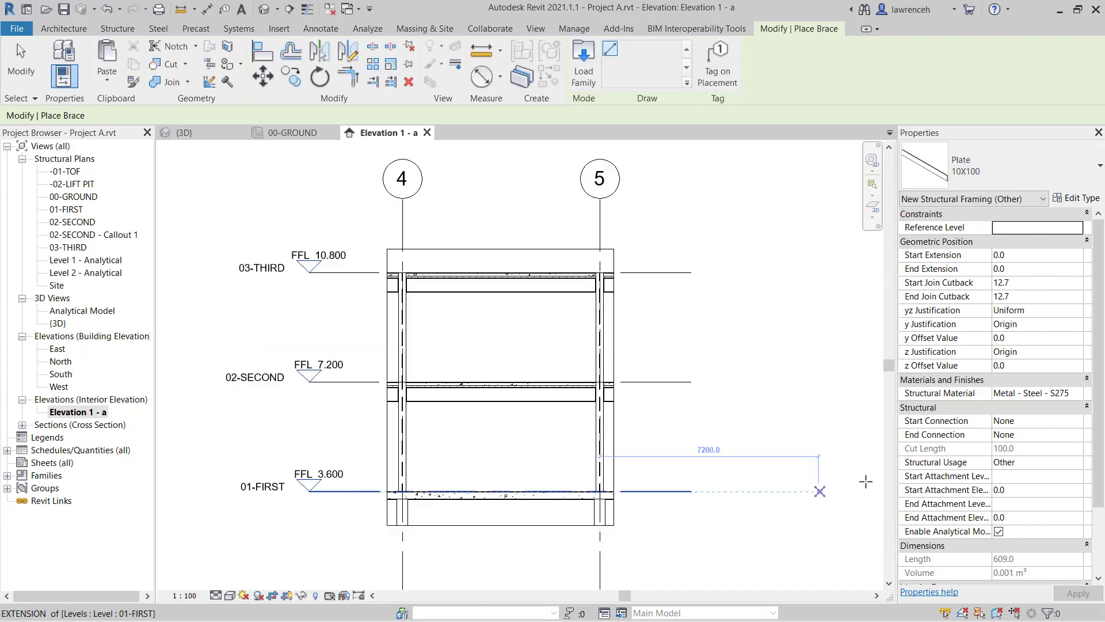
# Step: Set the brace's structural material to Metal - Steel 43-275
pyautogui.click(1081, 396)
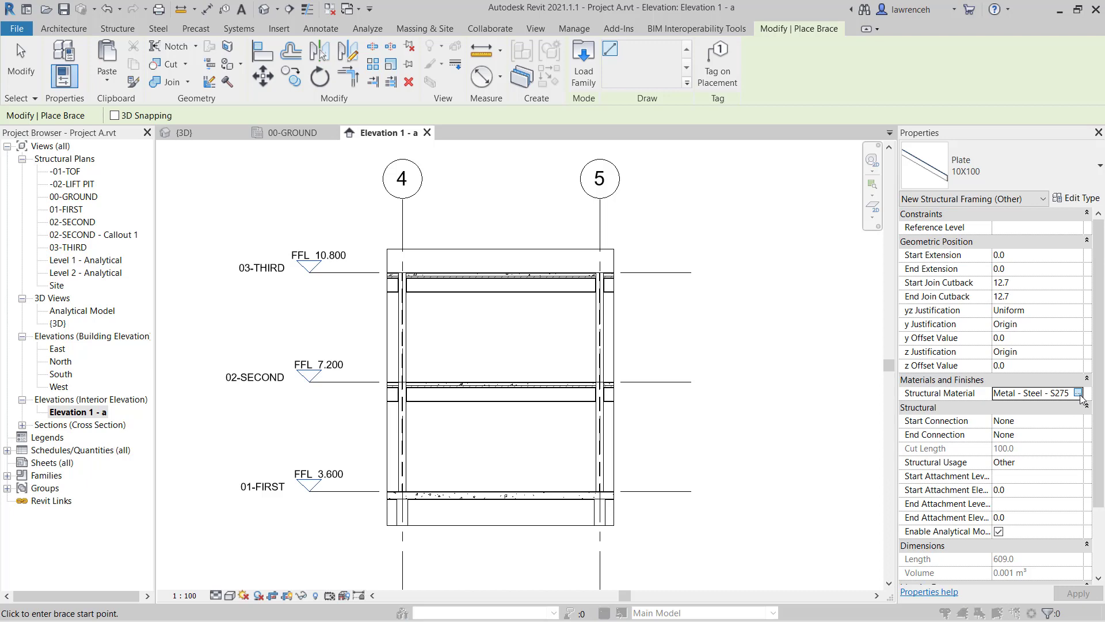
pyautogui.click(1080, 393)
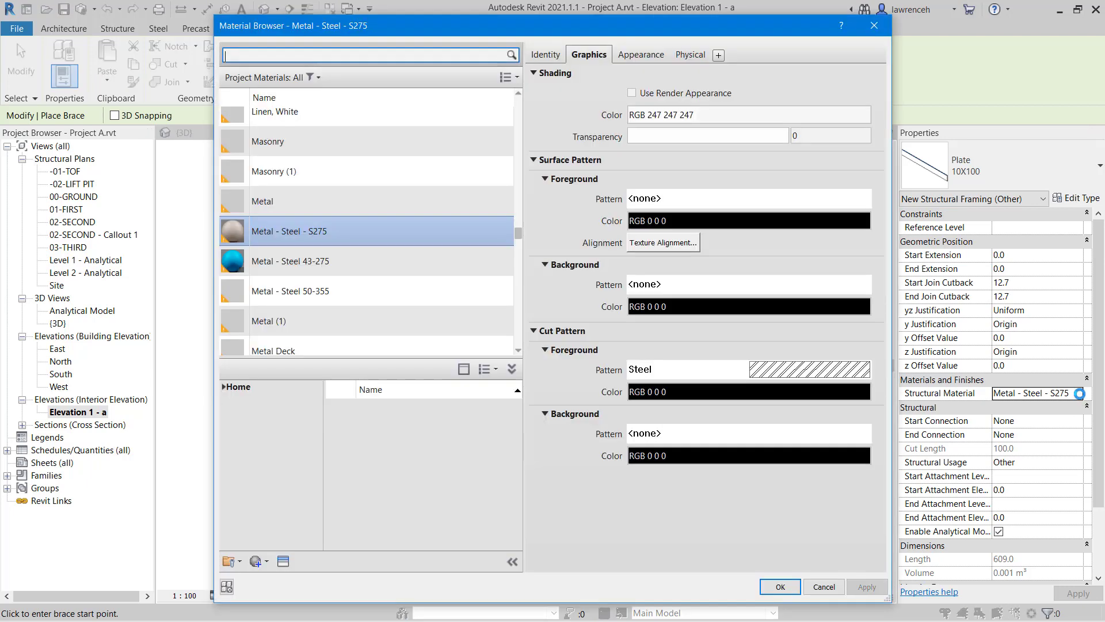
pyautogui.click(349, 266)
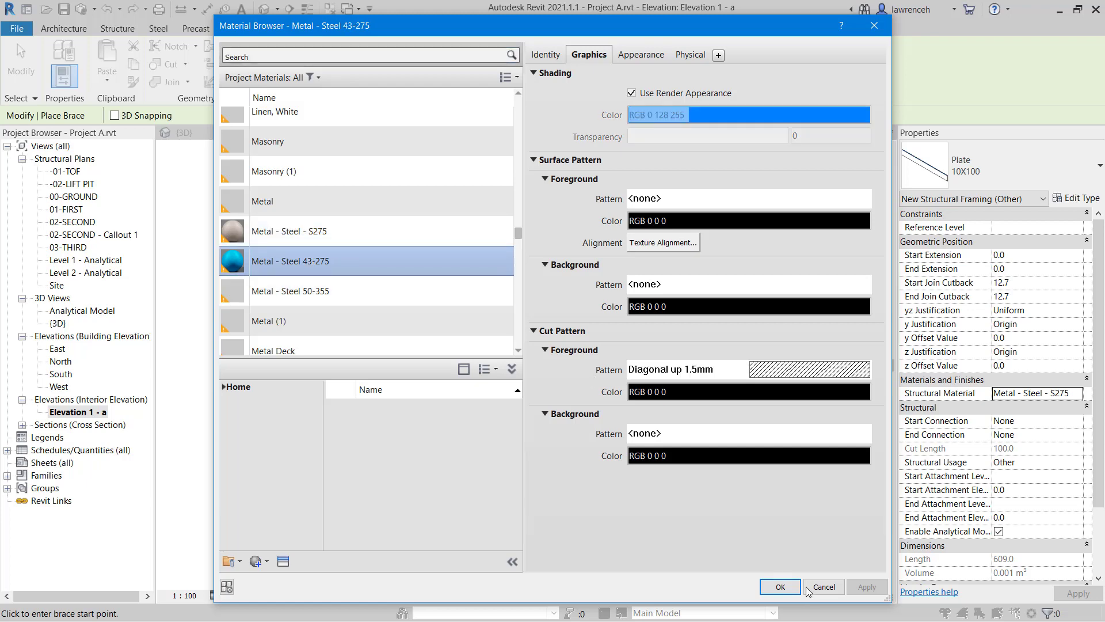
pyautogui.click(781, 587)
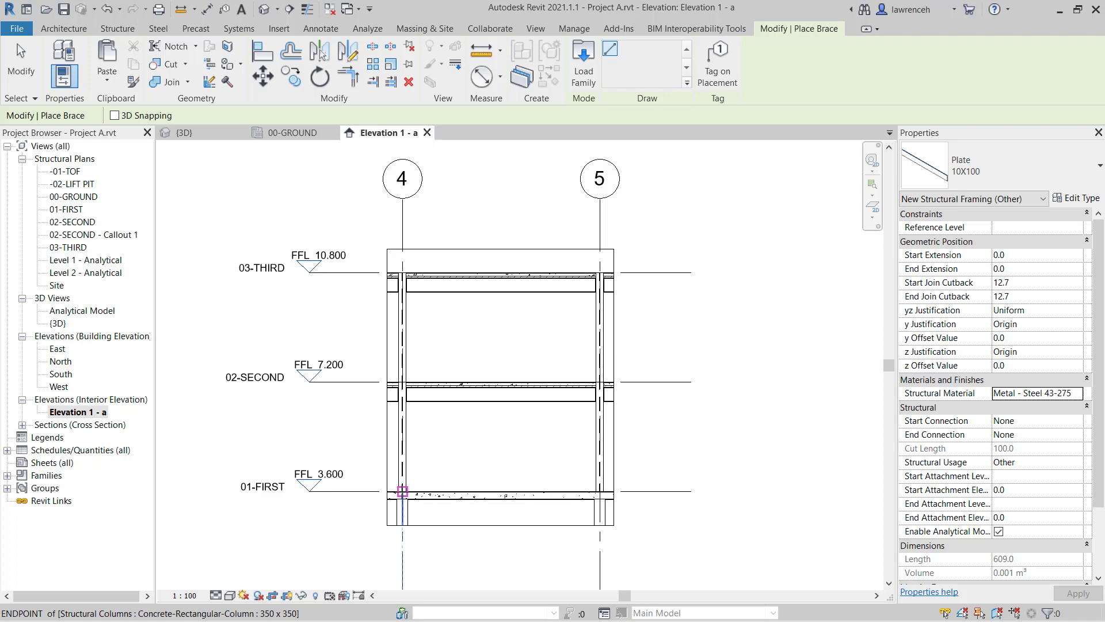
# Step: Draw crossing plate braces from column bases to beams, first in the lower bay, then the upper bay
pyautogui.click(403, 491)
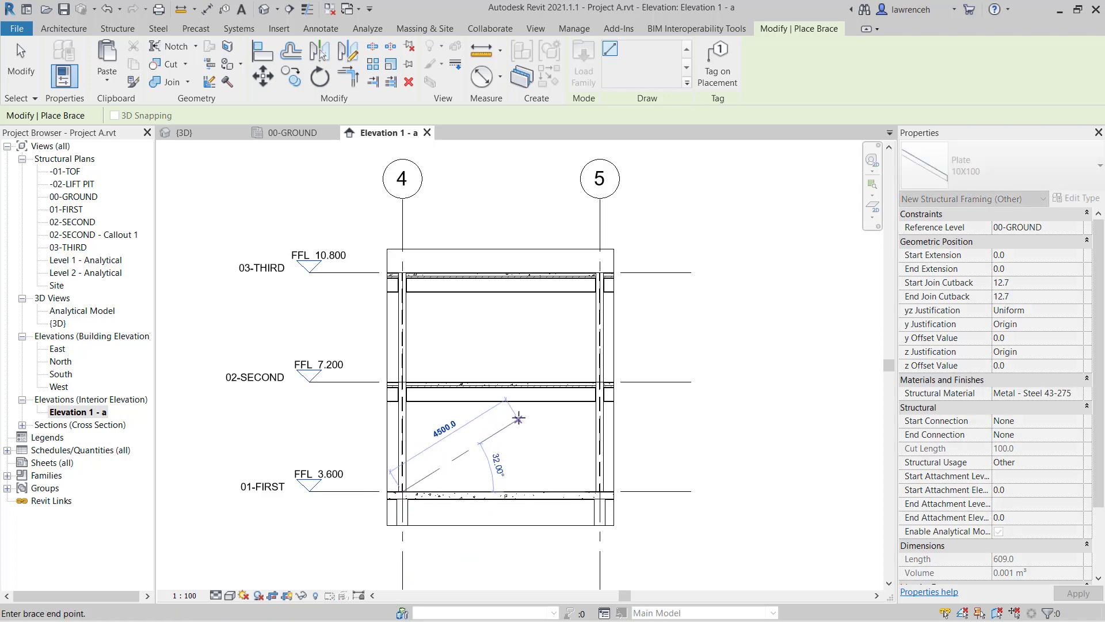
pyautogui.scroll(3, 519, 420)
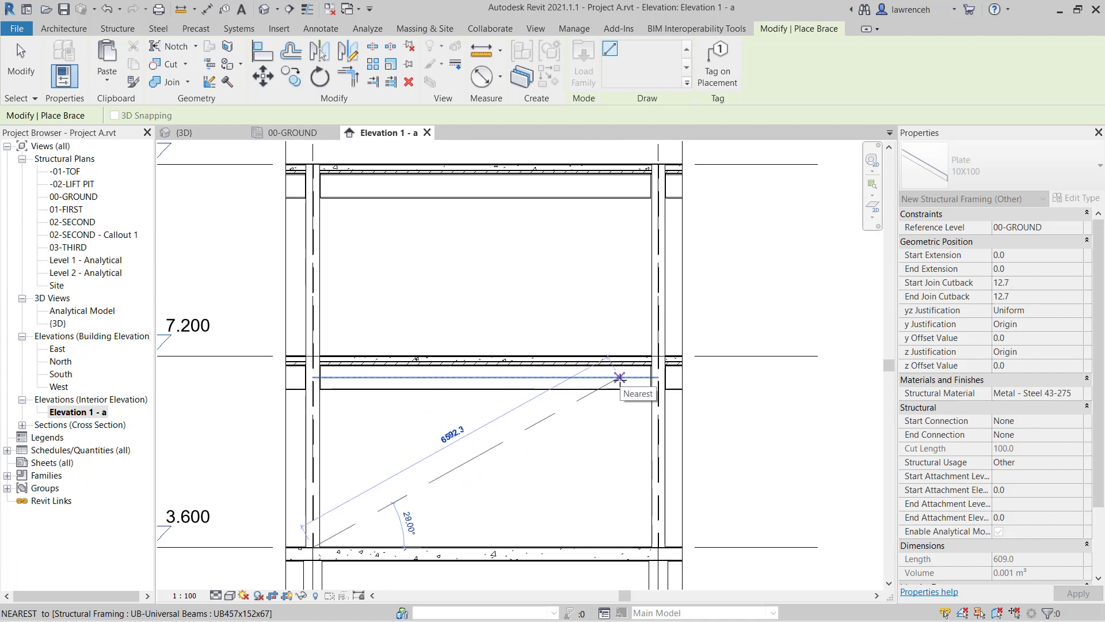
pyautogui.click(619, 377)
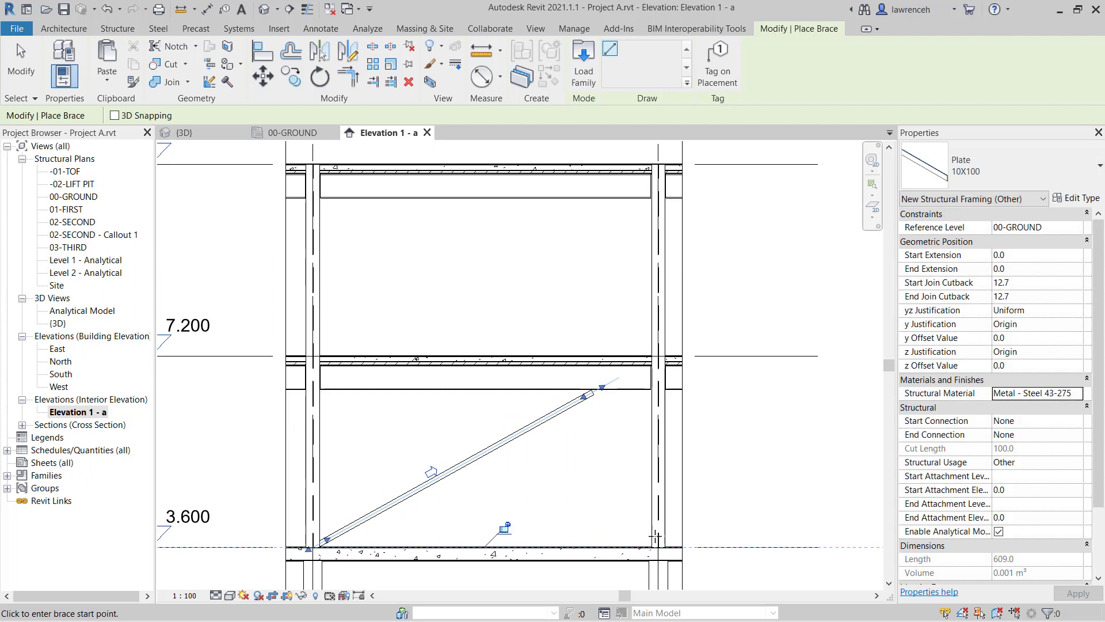
pyautogui.click(658, 545)
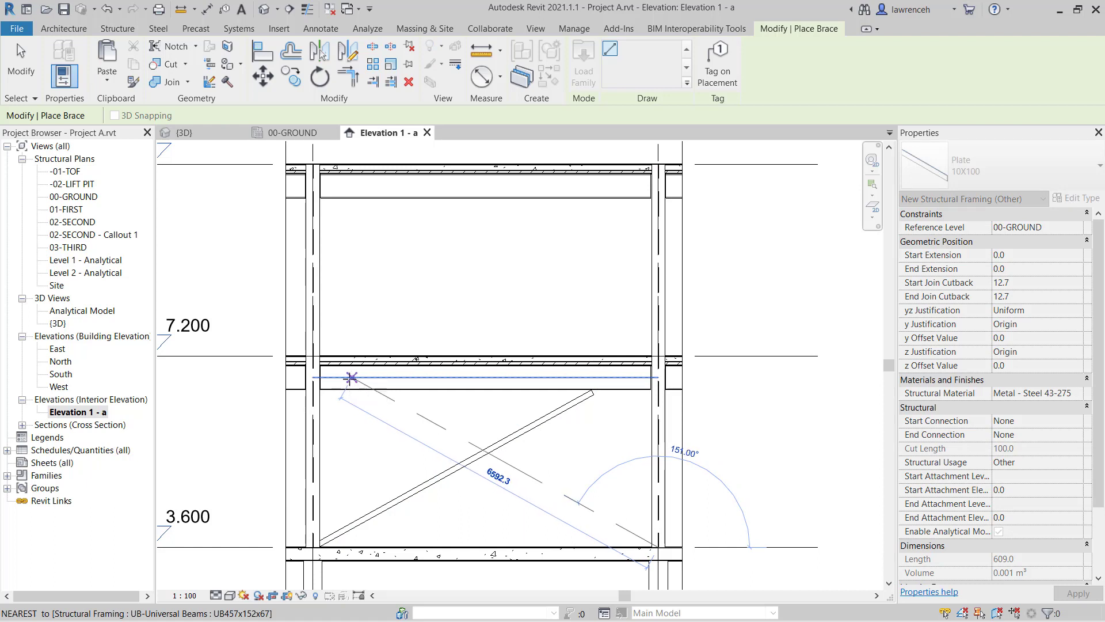
pyautogui.click(351, 377)
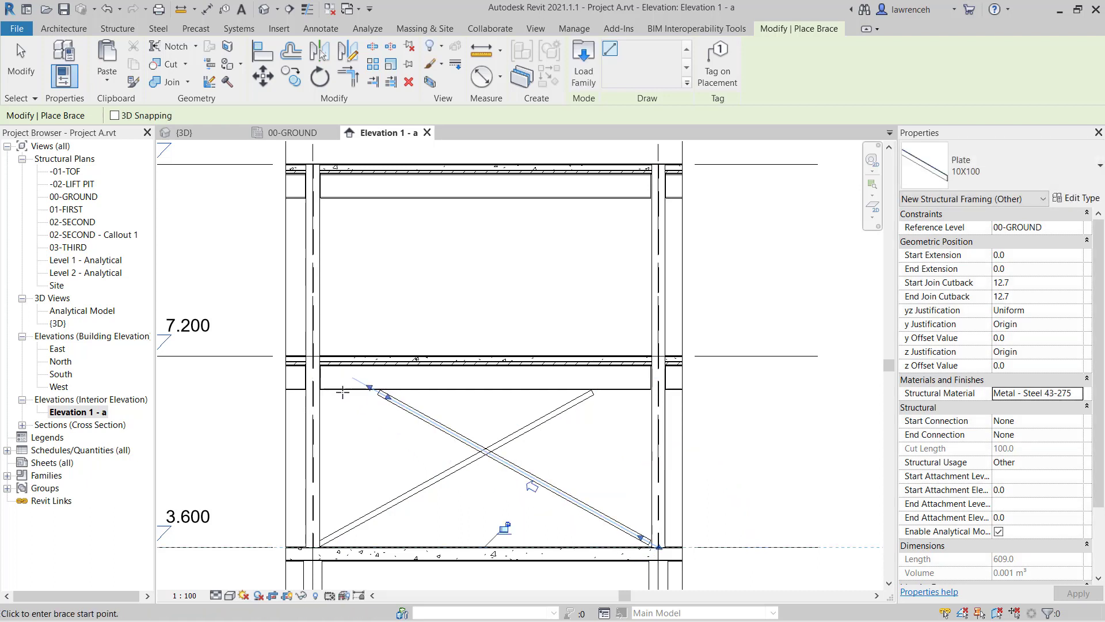
pyautogui.click(315, 354)
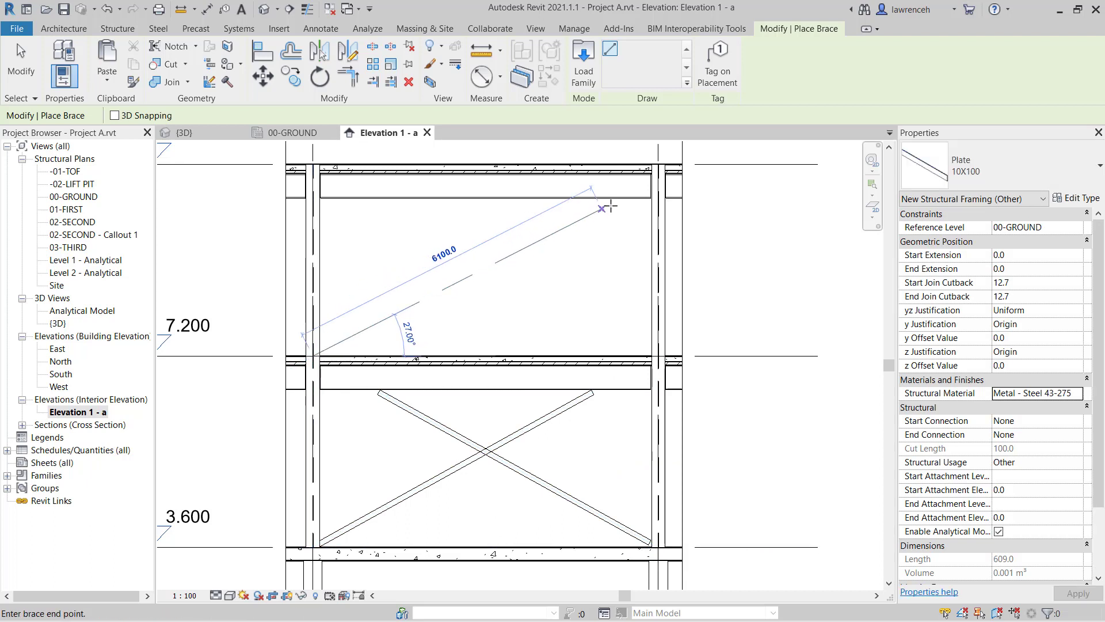
pyautogui.click(613, 197)
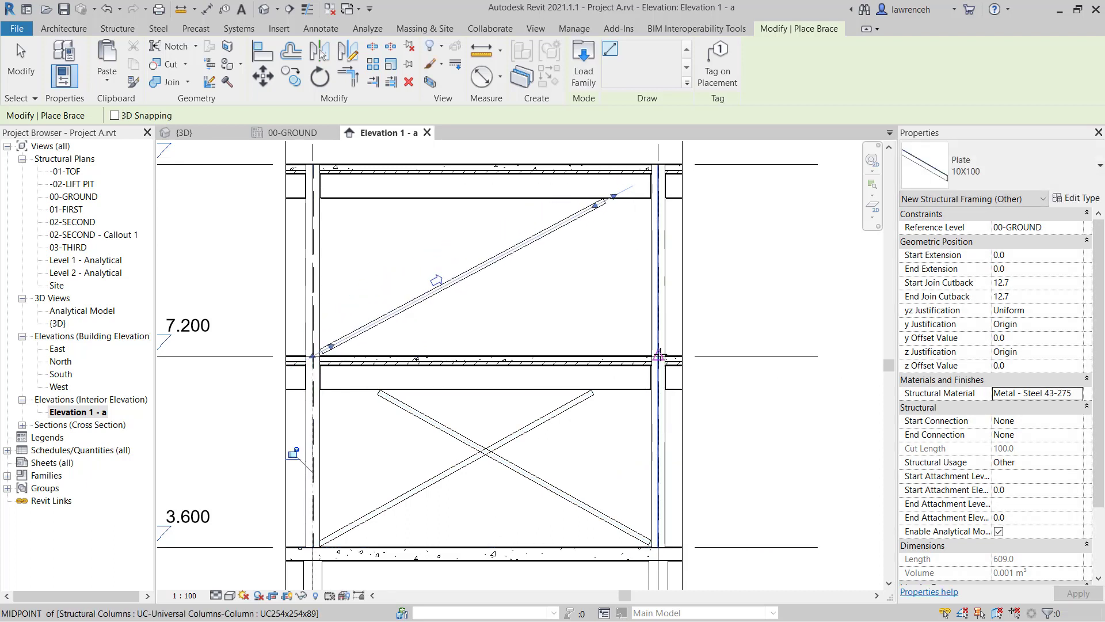
pyautogui.click(657, 356)
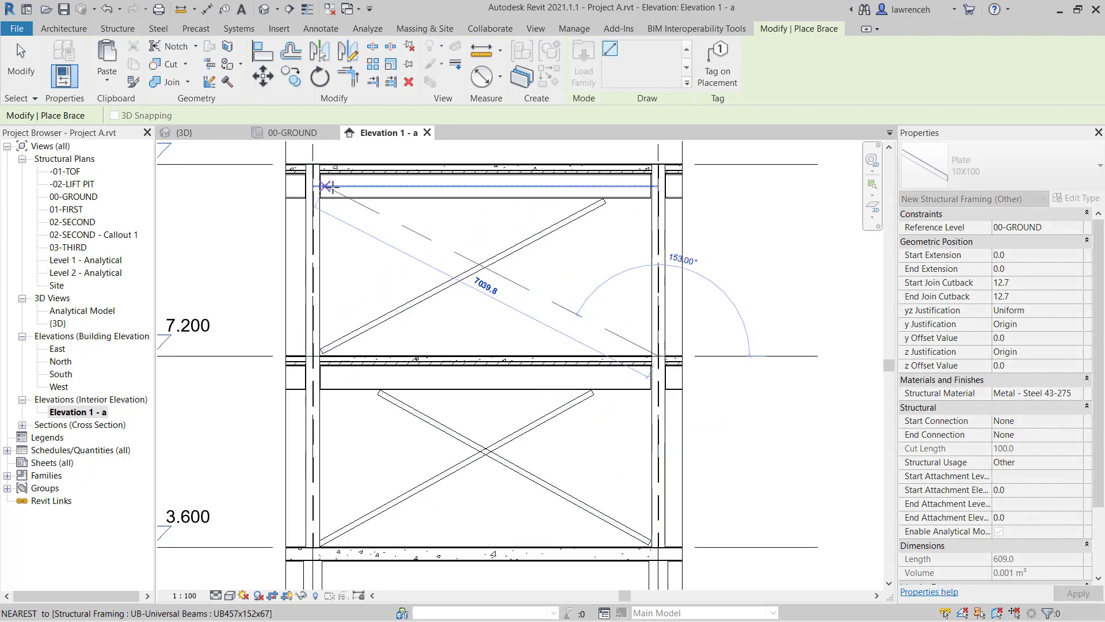
pyautogui.click(328, 186)
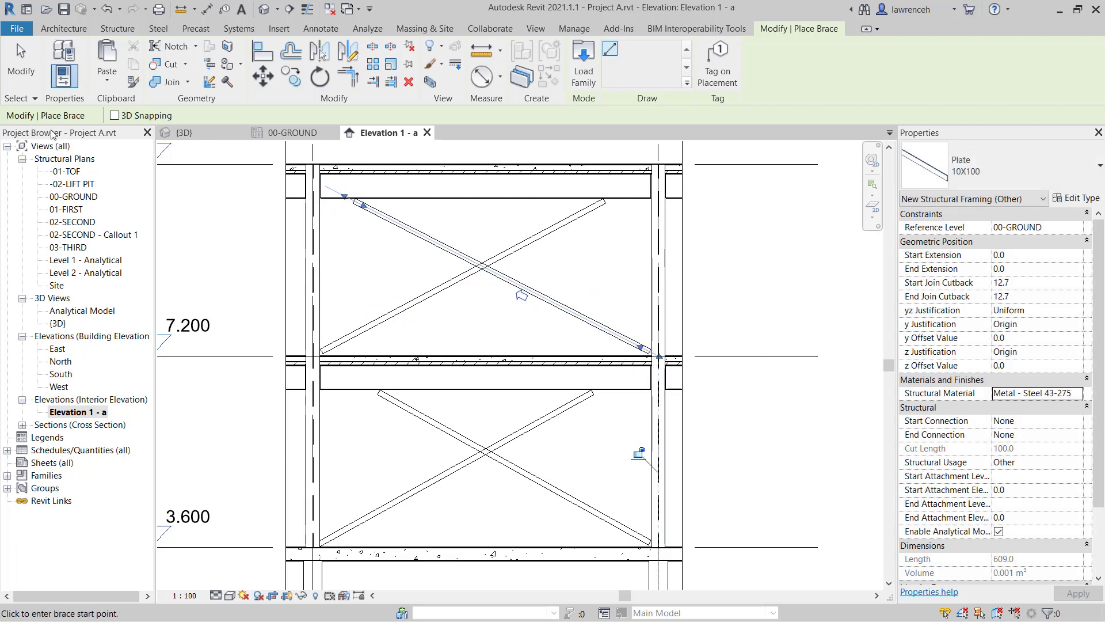
pyautogui.click(26, 71)
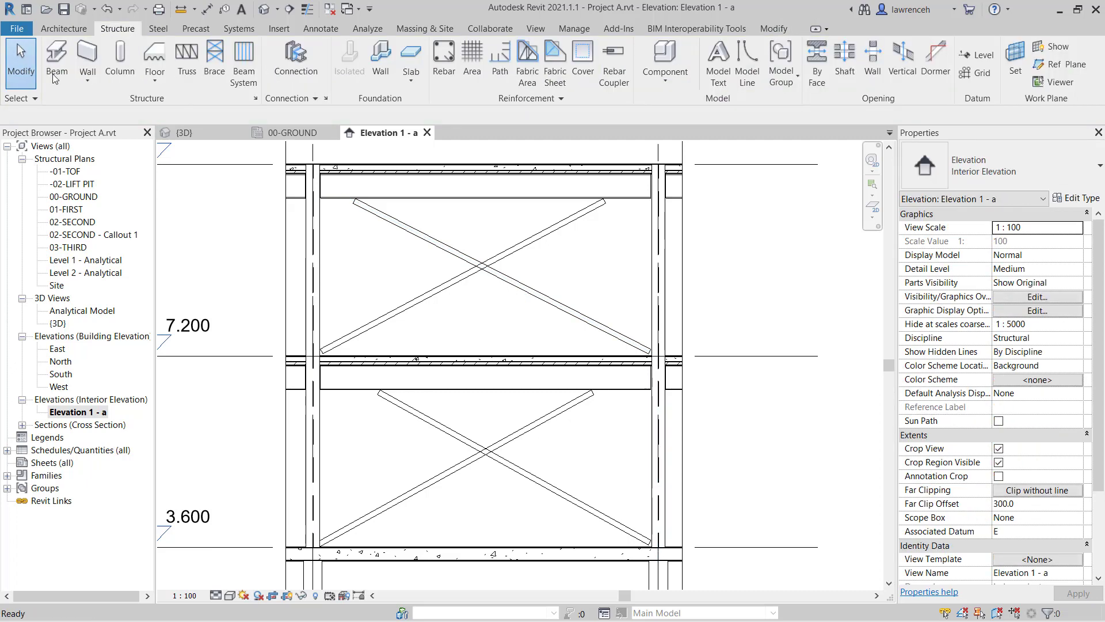
# Step: Select the lower up-right brace, widen Properties, and set its start attachment level to 01-FIRST
pyautogui.click(408, 494)
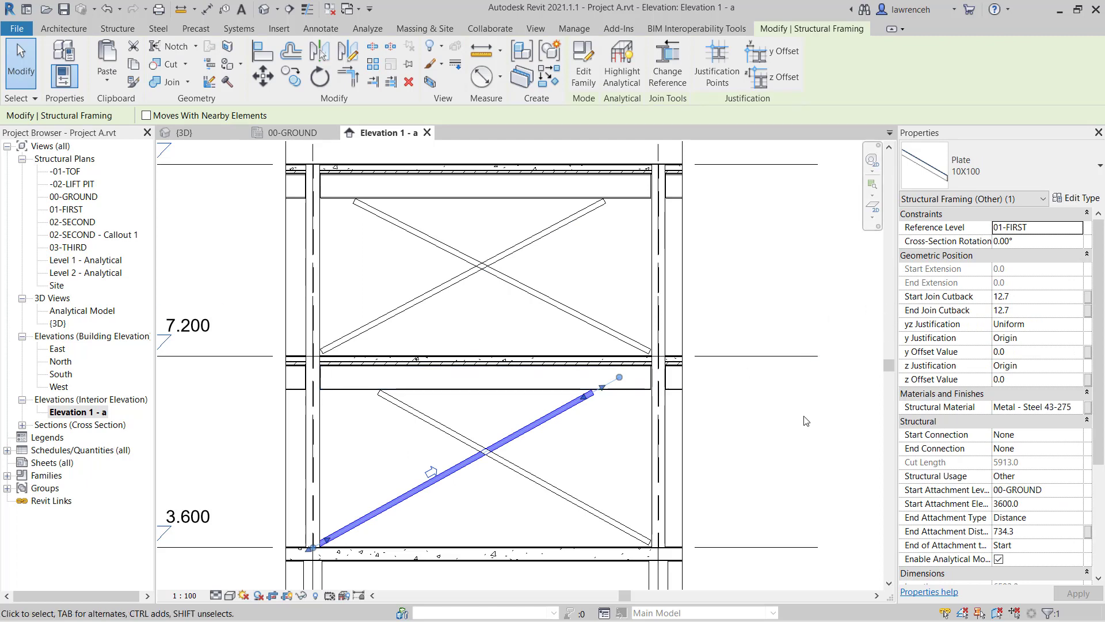
pyautogui.moveTo(898, 399); pyautogui.dragTo(822, 408)
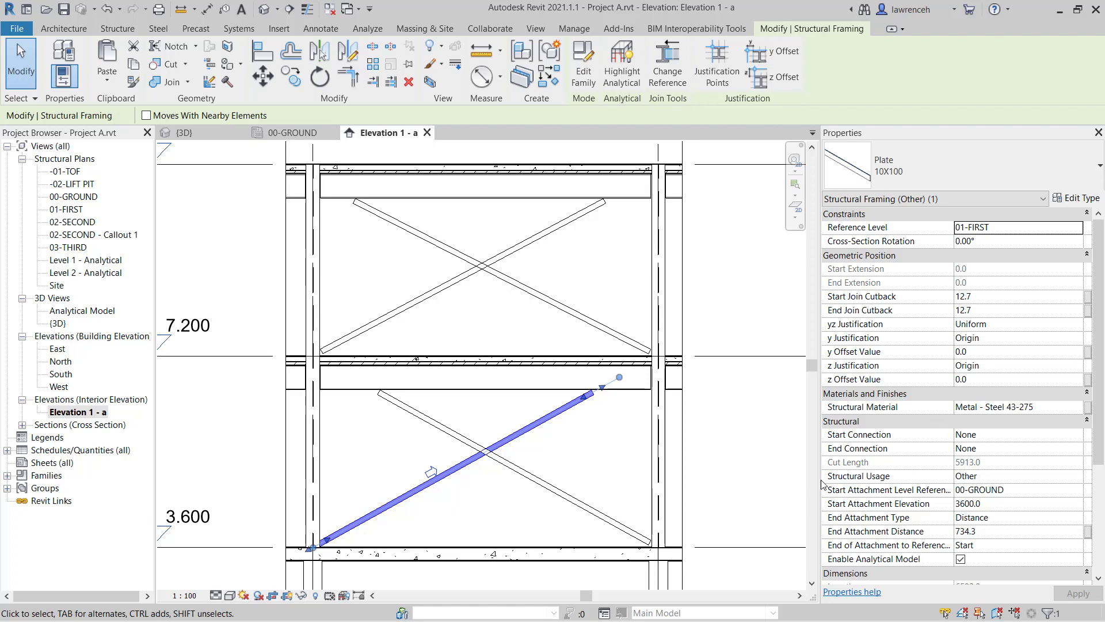
pyautogui.moveTo(820, 479); pyautogui.dragTo(798, 481)
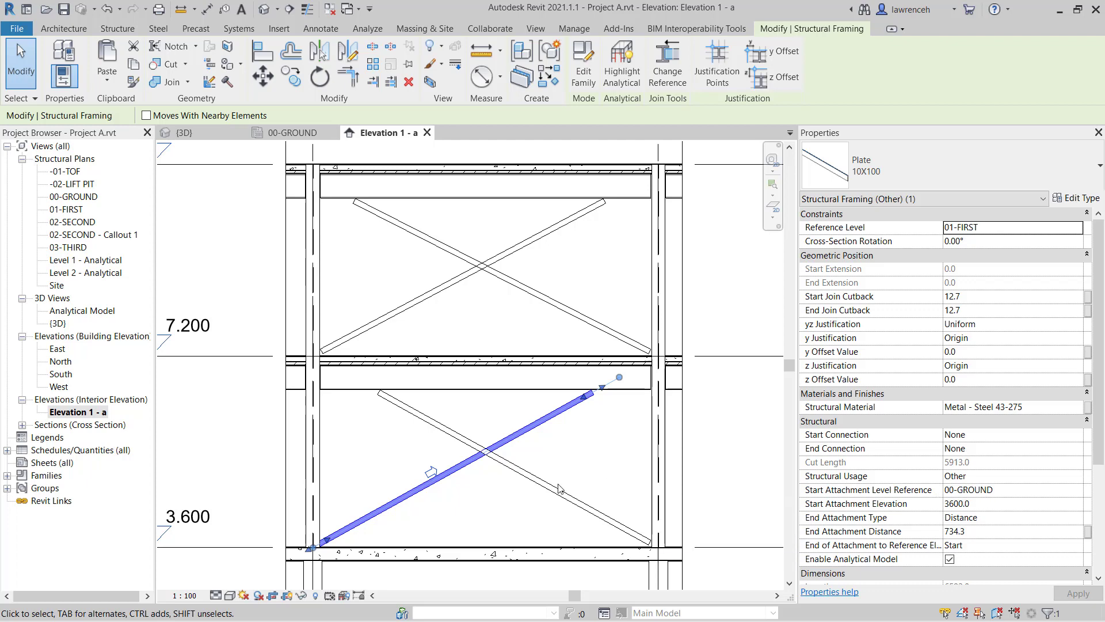
pyautogui.scroll(-2, 560, 489)
pyautogui.scroll(2, 641, 459)
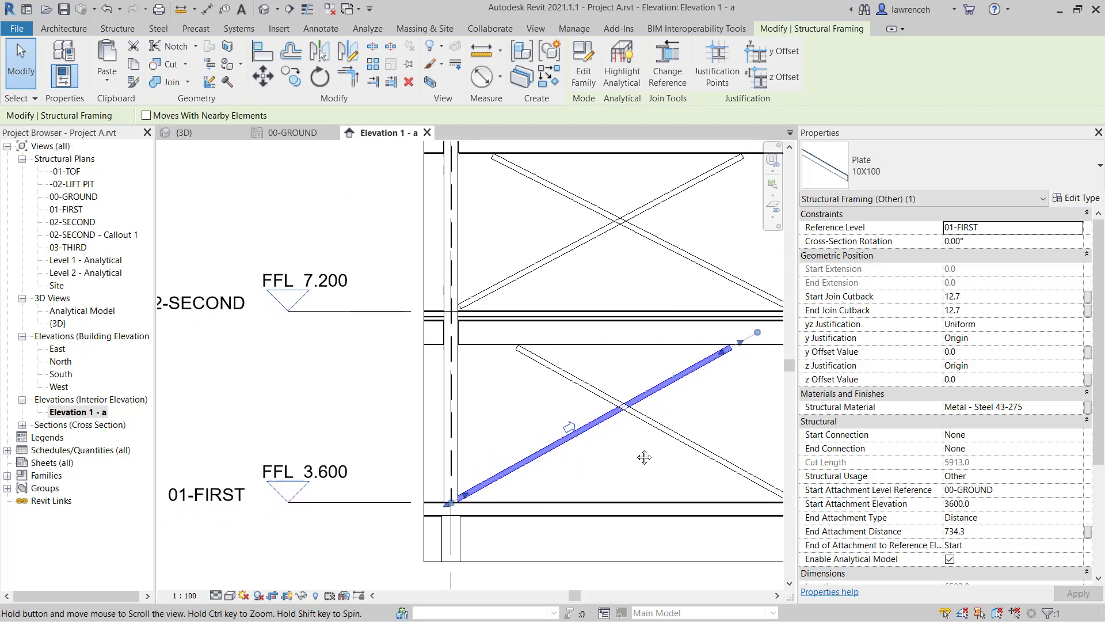
pyautogui.click(1062, 491)
pyautogui.click(1076, 490)
pyautogui.click(1007, 529)
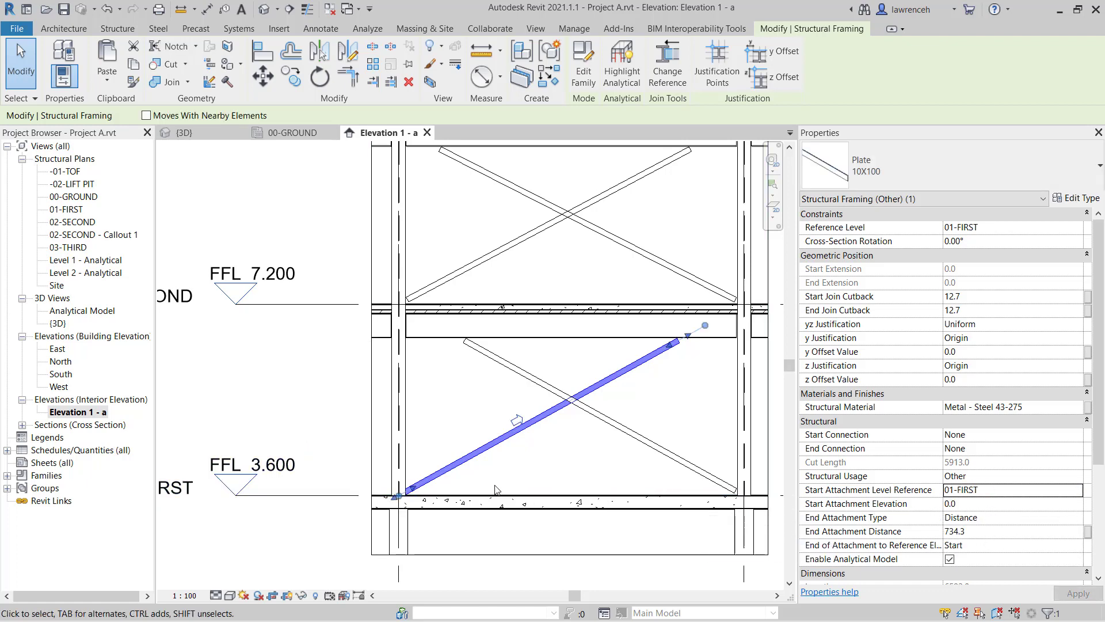
pyautogui.scroll(2, 385, 514)
pyautogui.scroll(1, 385, 514)
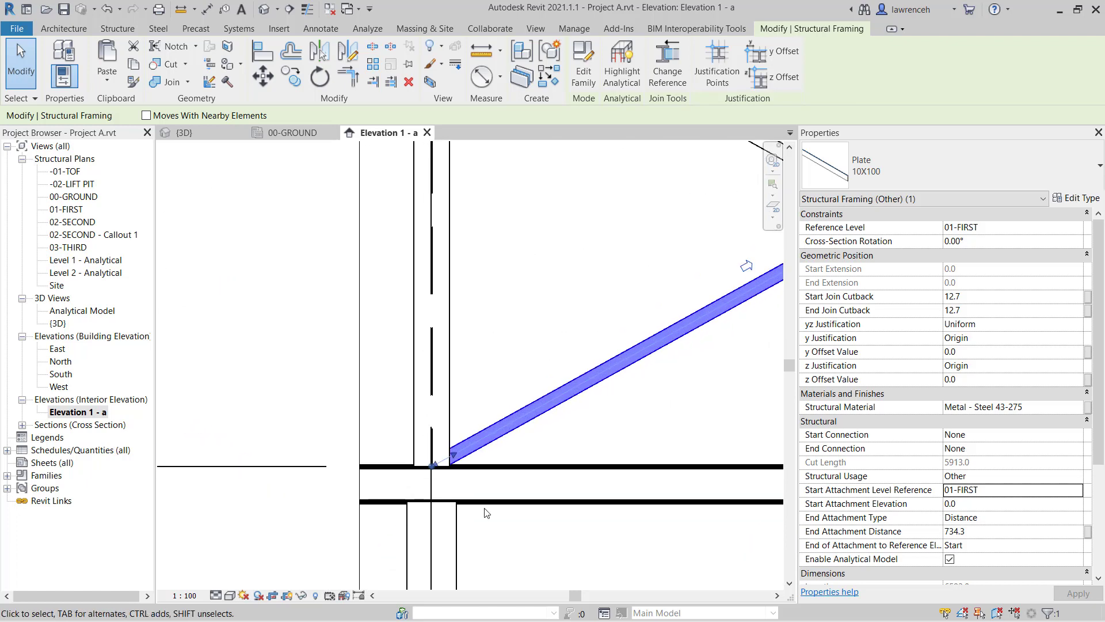
pyautogui.click(992, 506)
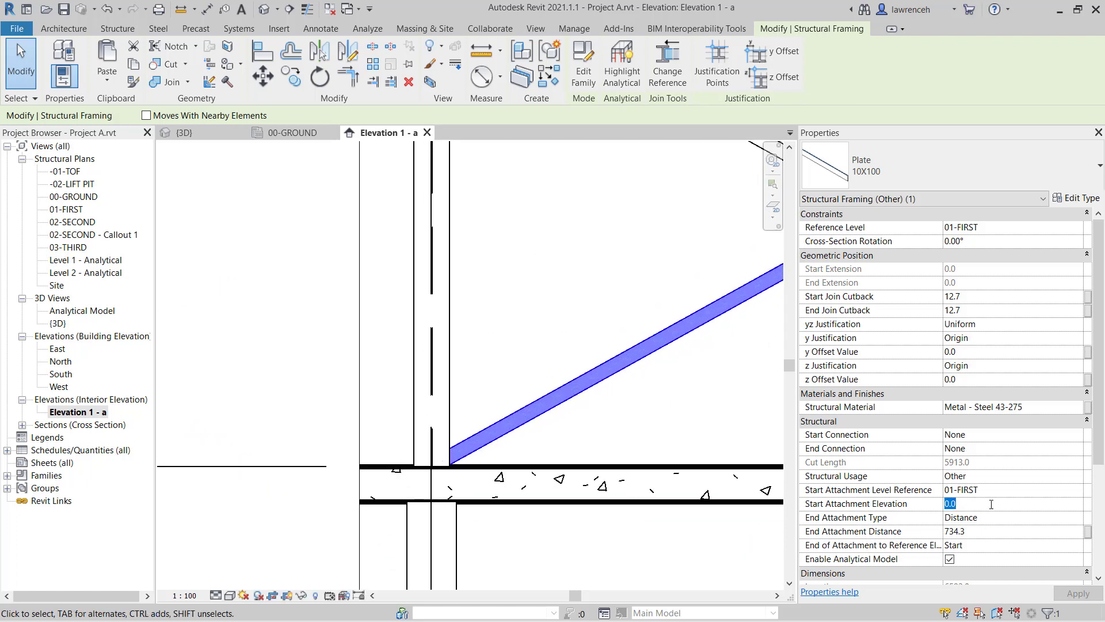
pyautogui.write('150')
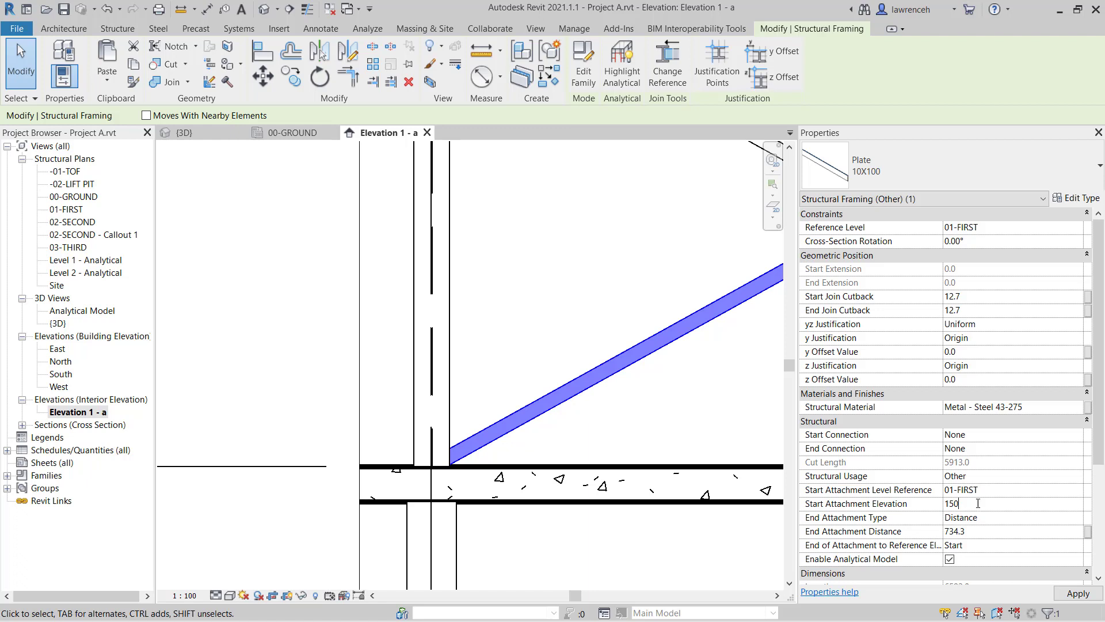
pyautogui.press('Return')
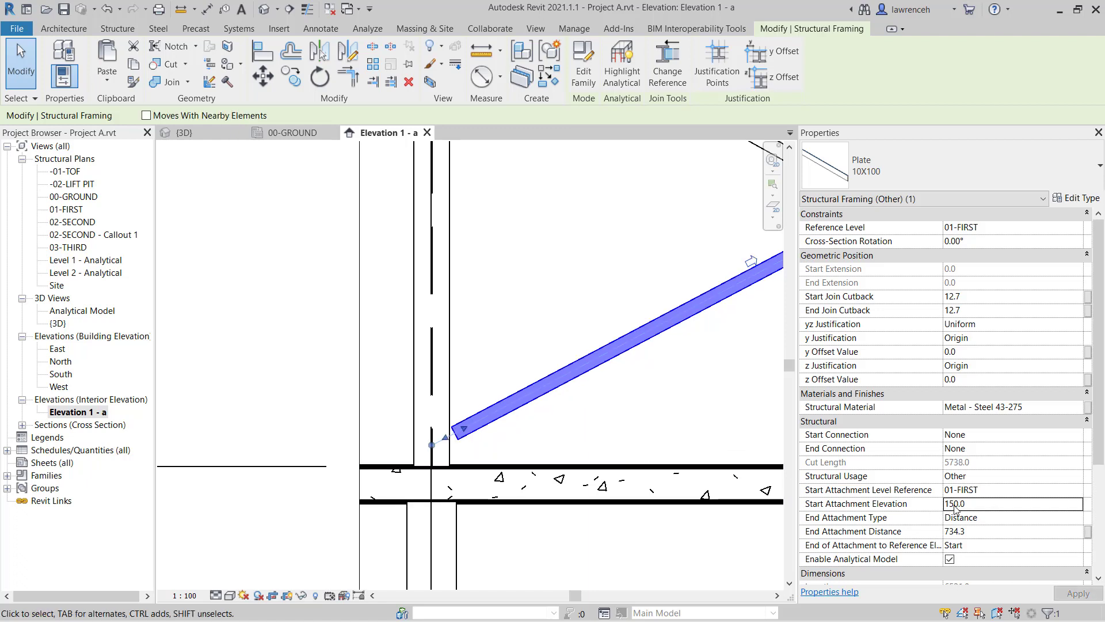
pyautogui.doubleClick(984, 505)
pyautogui.write('0')
pyautogui.press('Return')
pyautogui.scroll(-3, 541, 487)
pyautogui.moveTo(684, 510); pyautogui.dragTo(602, 508, button='middle')
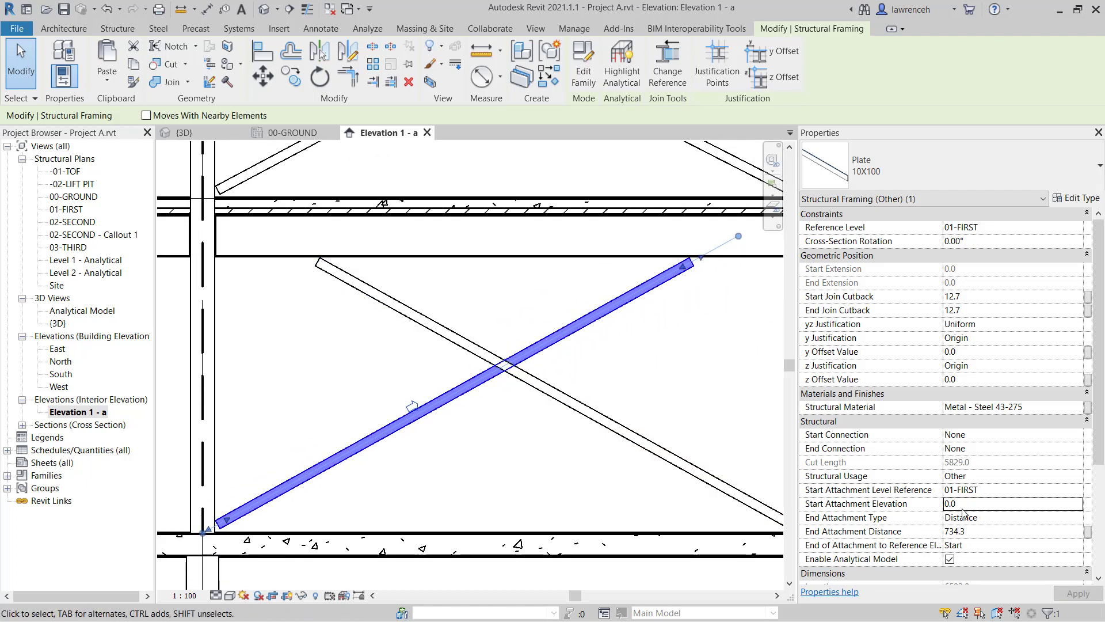
pyautogui.moveTo(680, 383); pyautogui.dragTo(567, 393, button='middle')
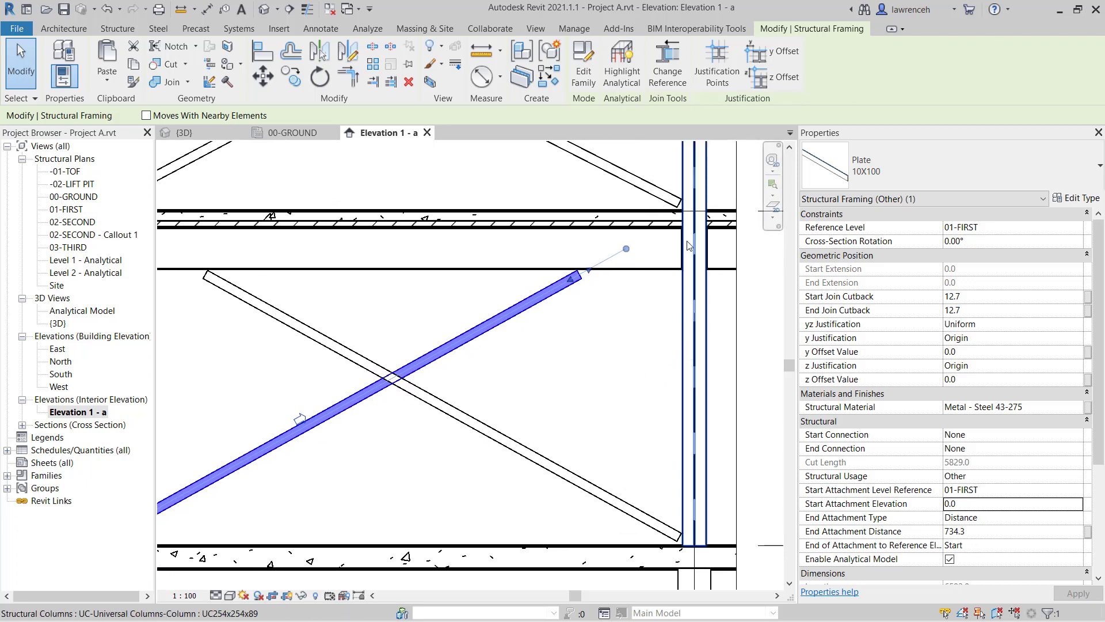
# Step: Set the brace's end attachment to Ratio, try a ratio of 1, then settle on 0
pyautogui.click(1081, 517)
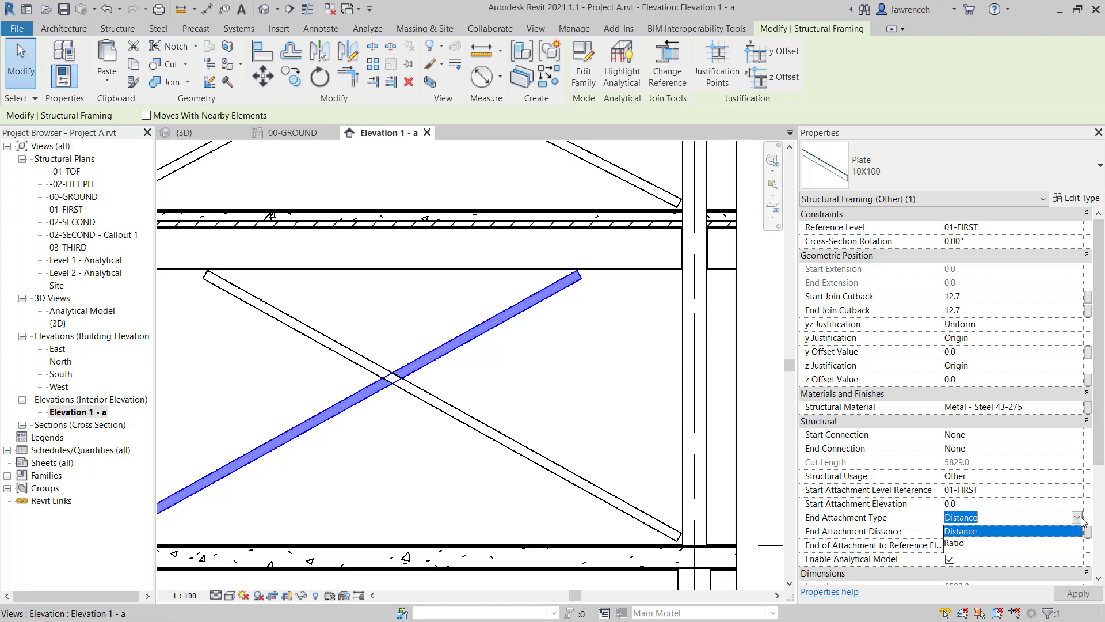
pyautogui.click(968, 544)
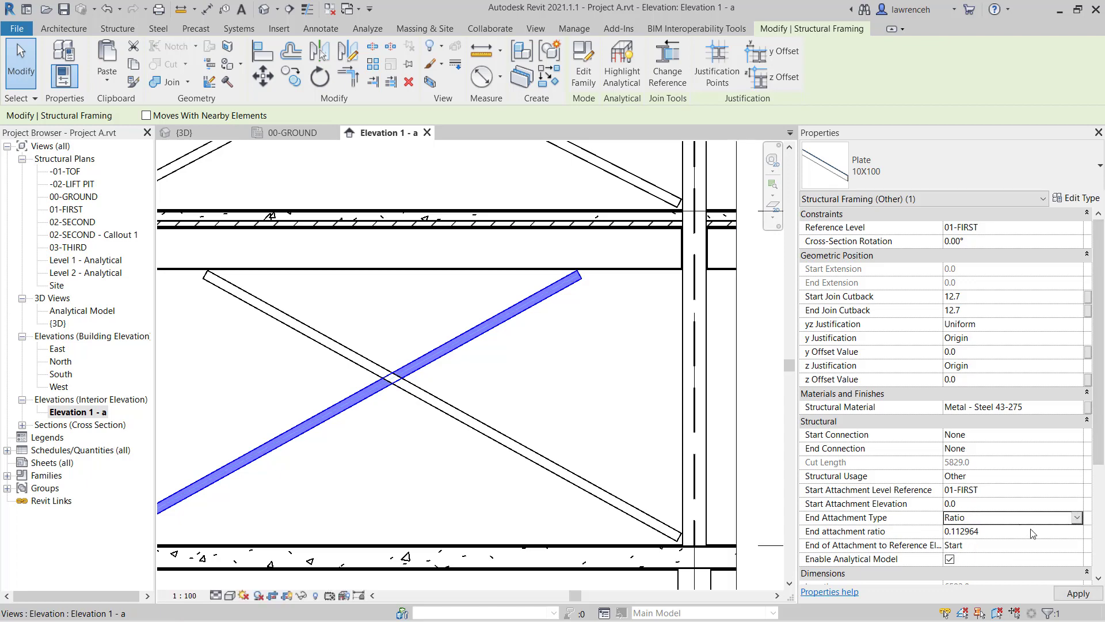
pyautogui.click(1023, 532)
pyautogui.write('0')
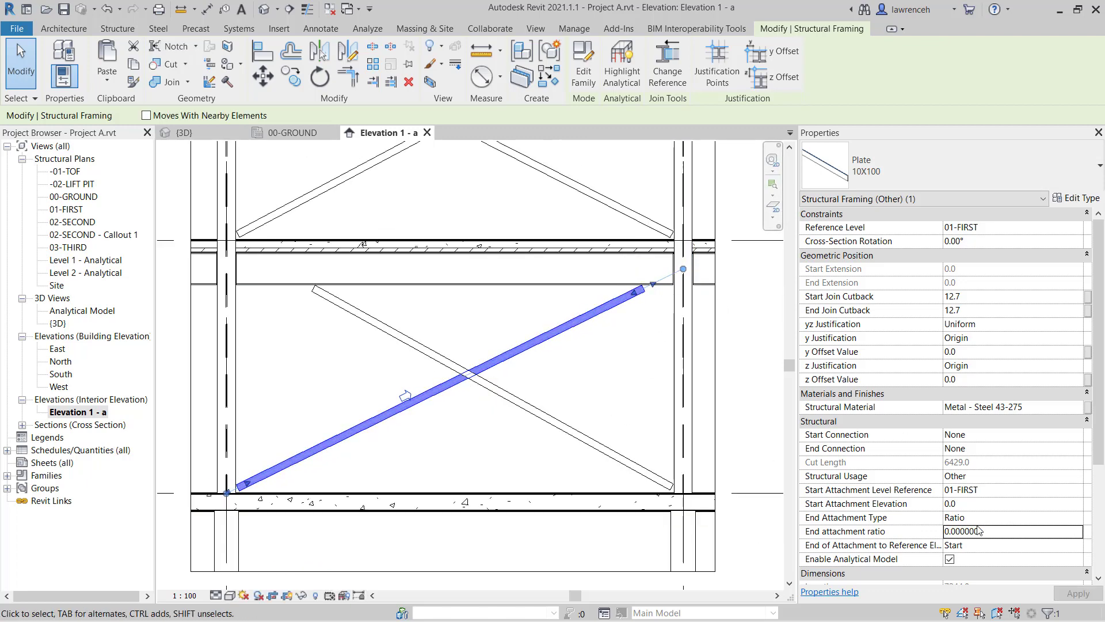
pyautogui.click(1004, 535)
pyautogui.write('0.')
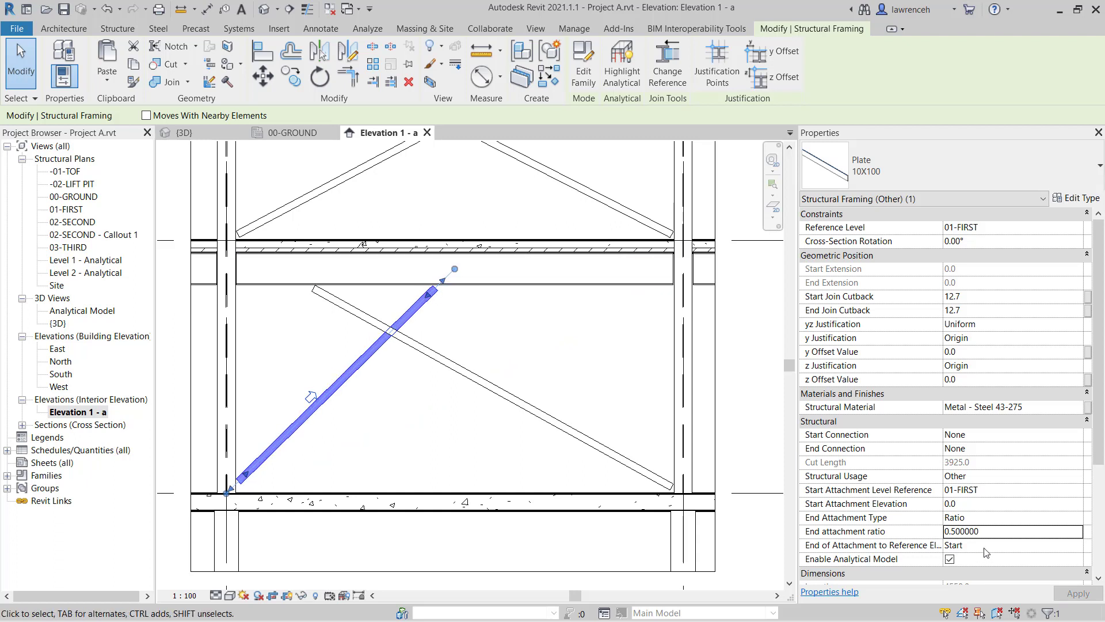
pyautogui.click(1009, 532)
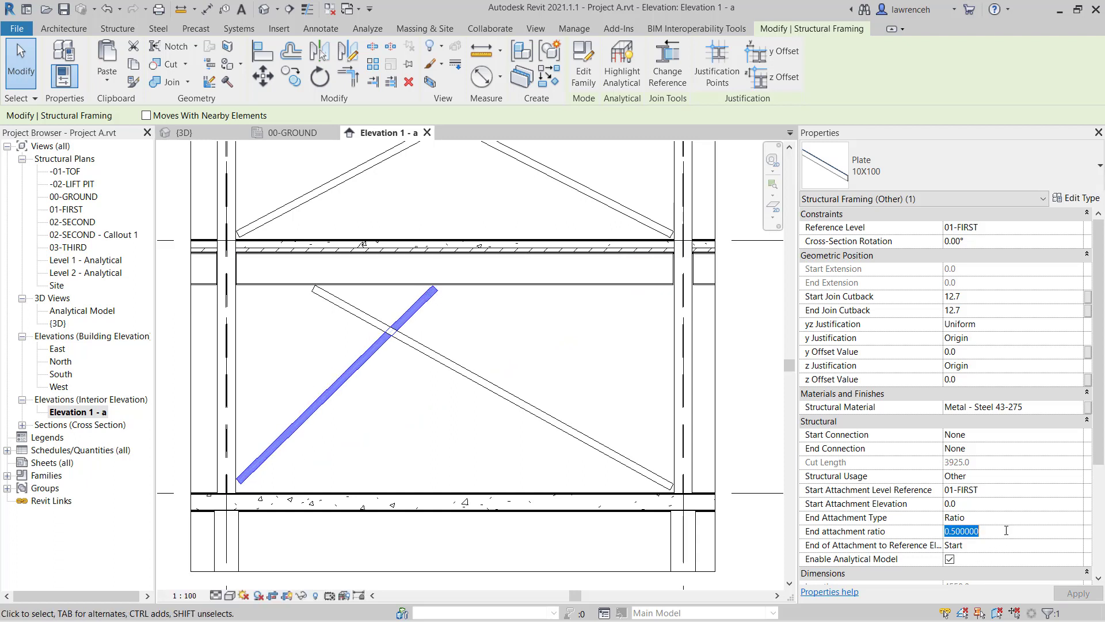
pyautogui.write('1')
pyautogui.press('Return')
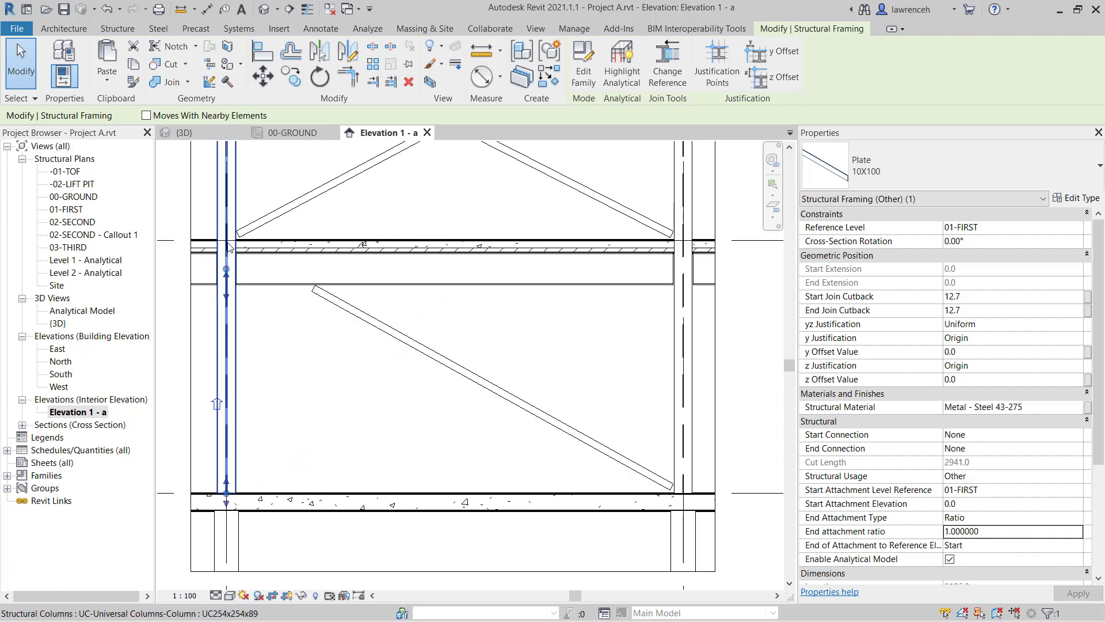
pyautogui.click(1010, 532)
pyautogui.write('0')
pyautogui.press('Return')
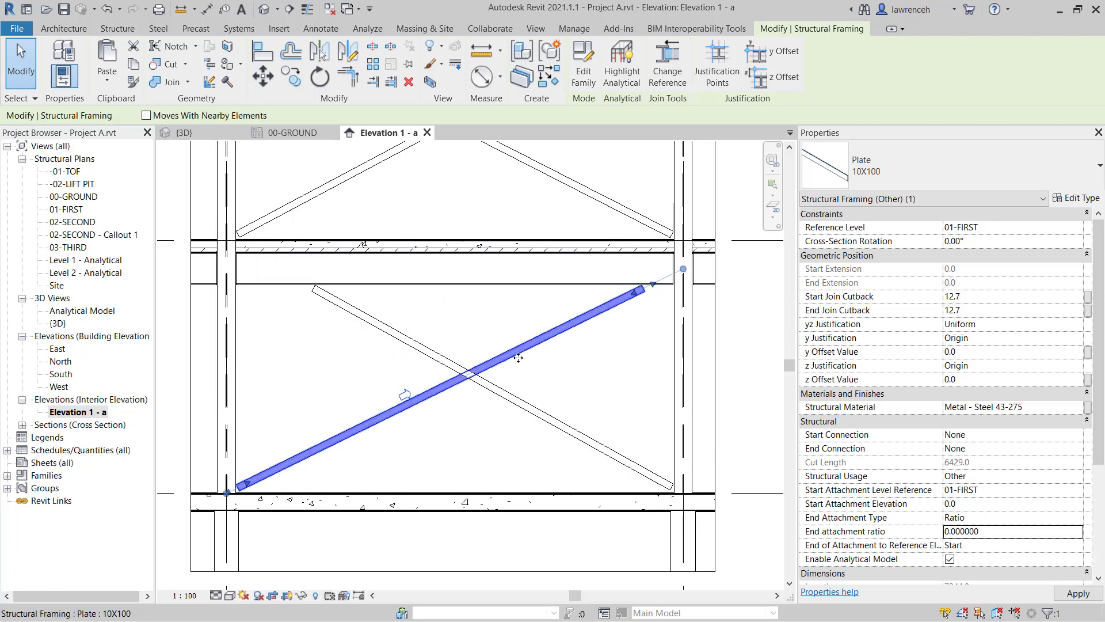
# Step: Set the lower down-right brace's end attachment to Ratio with ratio 0
pyautogui.click(529, 410)
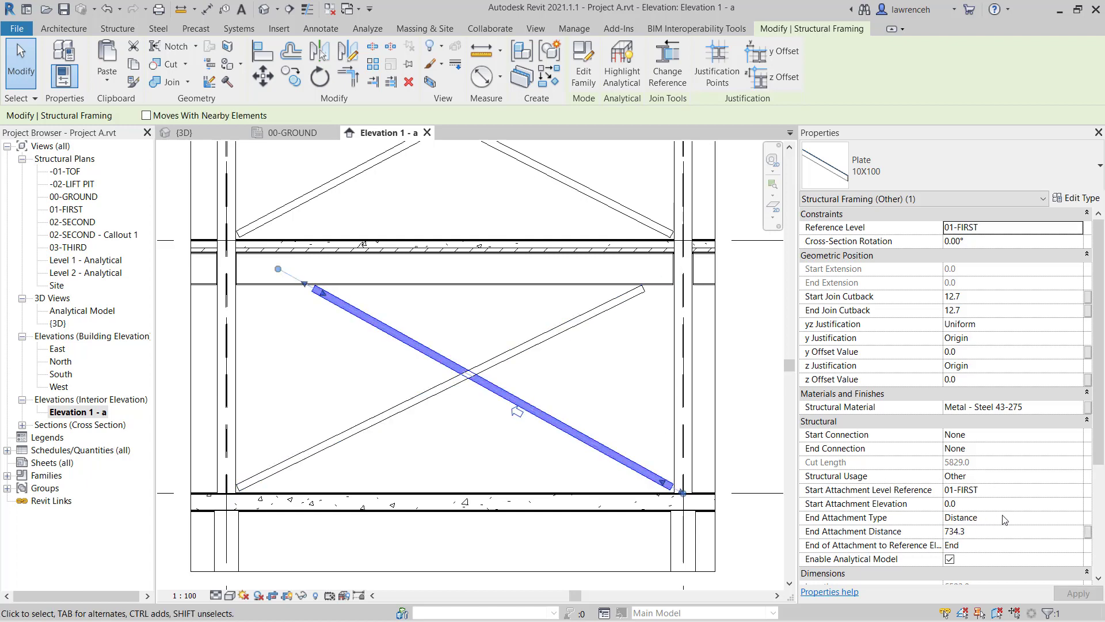
pyautogui.click(1076, 518)
pyautogui.click(1012, 543)
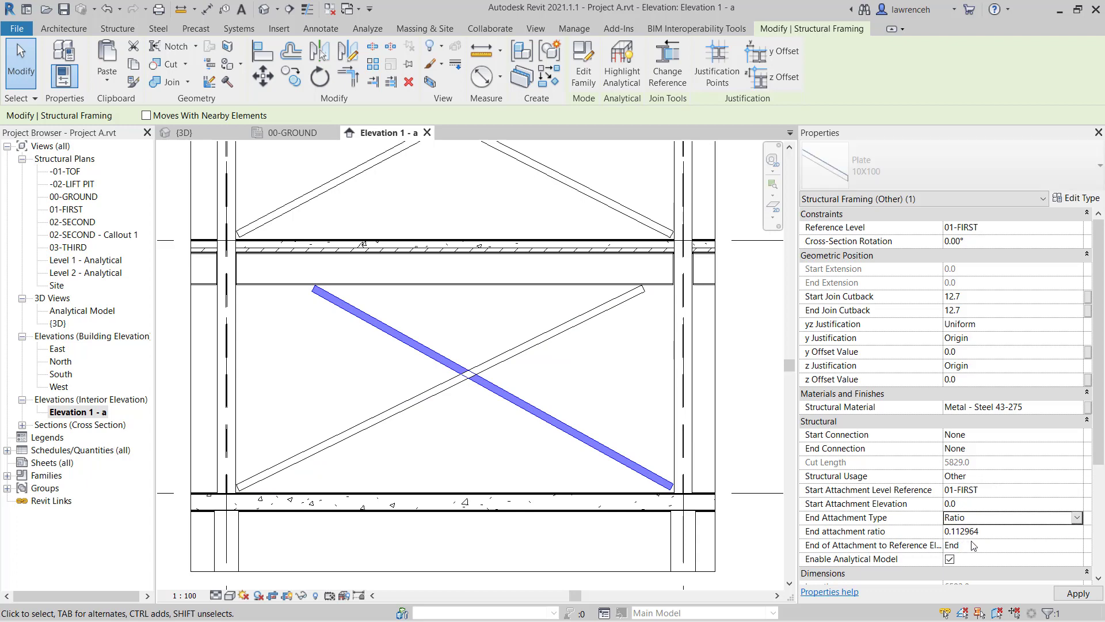
pyautogui.click(1007, 532)
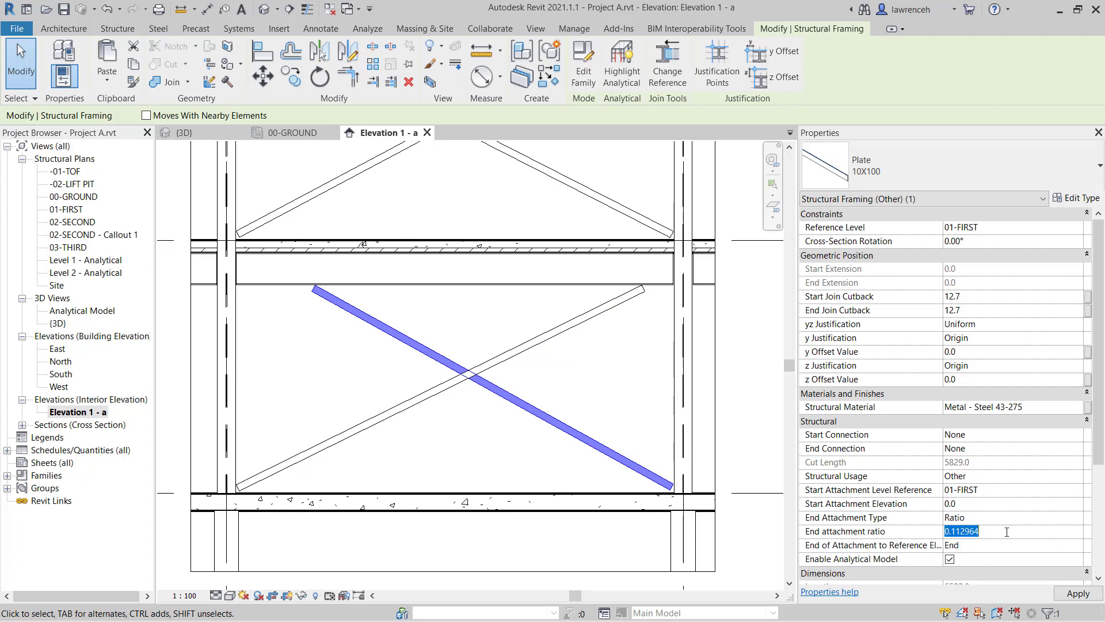
pyautogui.write('0')
pyautogui.scroll(-2, 519, 353)
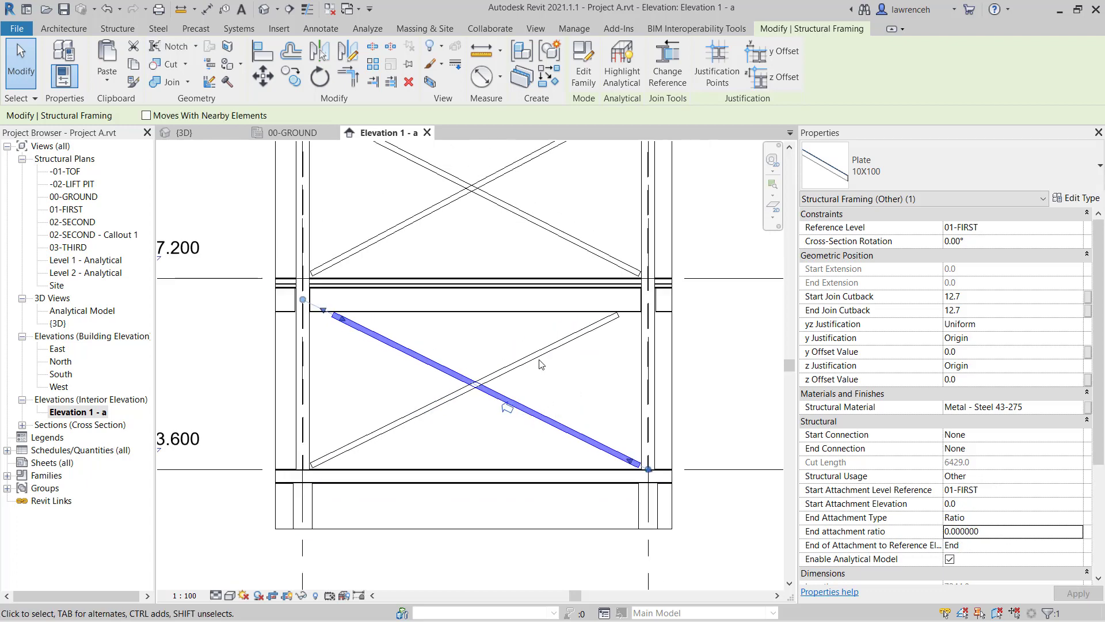
# Step: Attach the second-floor down-right brace's start to 02-SECOND and its end by Ratio 0
pyautogui.moveTo(518, 353); pyautogui.dragTo(531, 414, button='middle')
pyautogui.moveTo(570, 486); pyautogui.dragTo(577, 299)
pyautogui.scroll(-1, 549, 319)
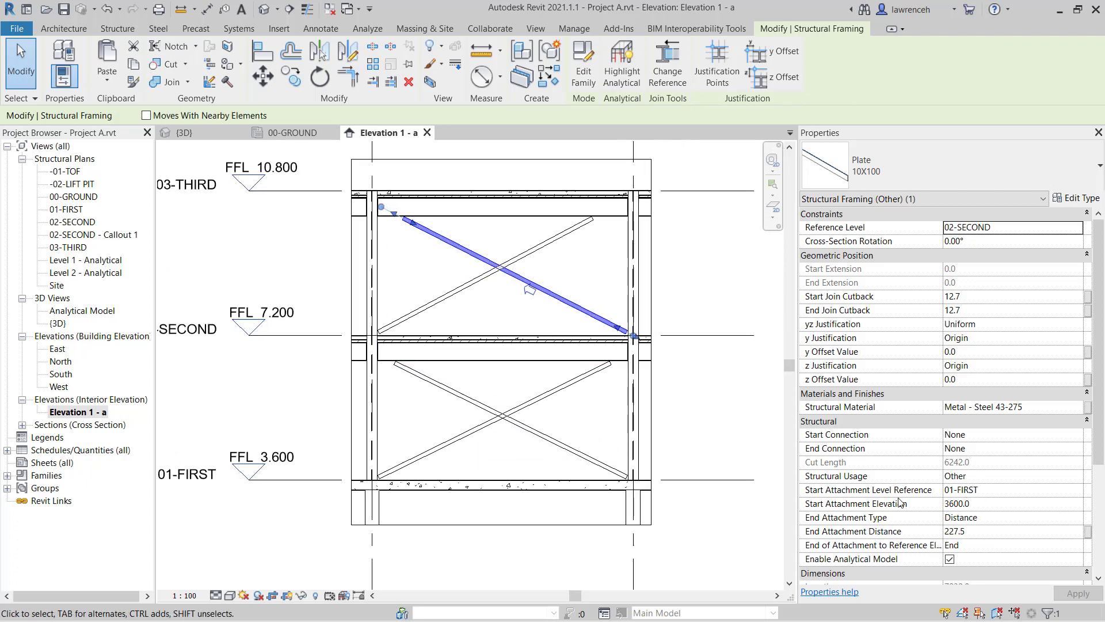
pyautogui.click(1057, 491)
pyautogui.click(1077, 490)
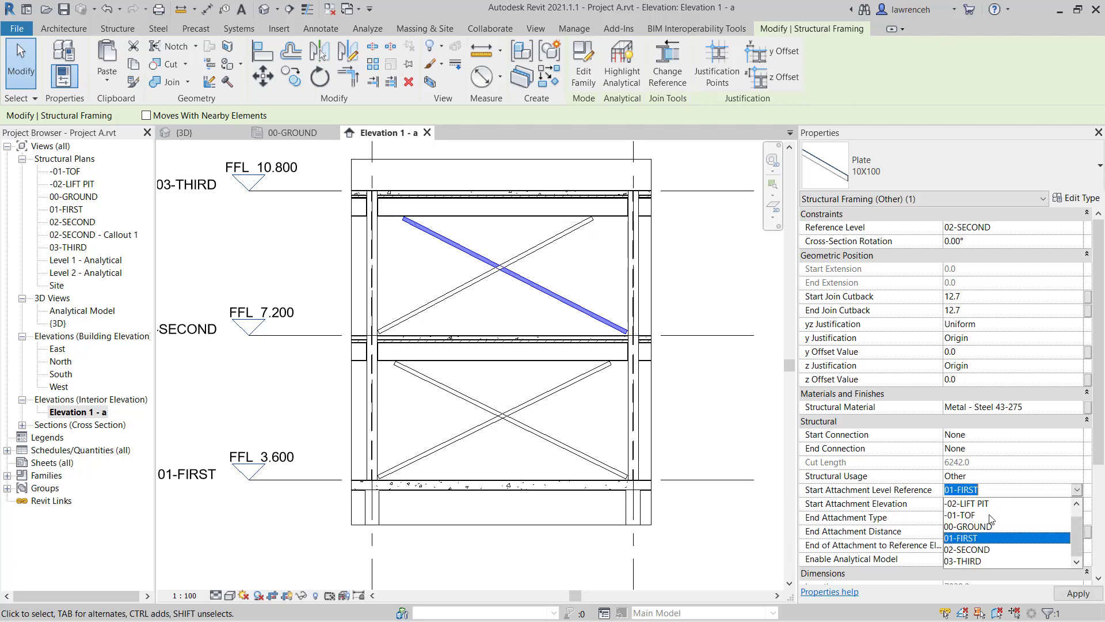
pyautogui.click(988, 550)
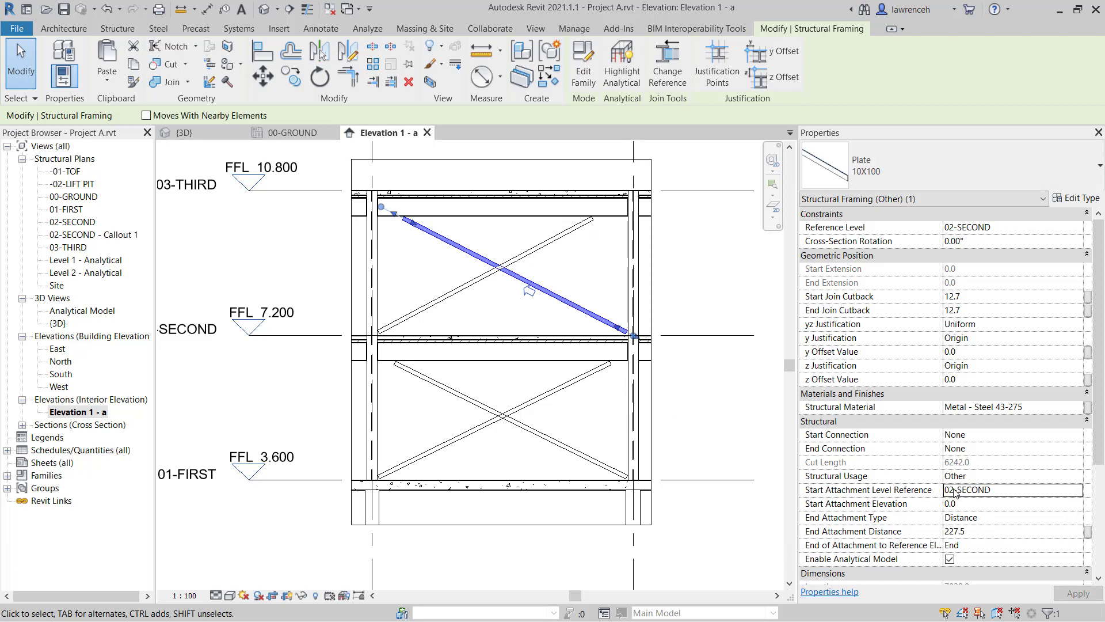
pyautogui.click(1070, 517)
pyautogui.click(1077, 520)
pyautogui.click(967, 541)
pyautogui.click(1009, 535)
pyautogui.write('0')
pyautogui.press('Return')
# Step: Give the other second-floor brace start level 02-SECOND and end ratio 0
pyautogui.click(547, 249)
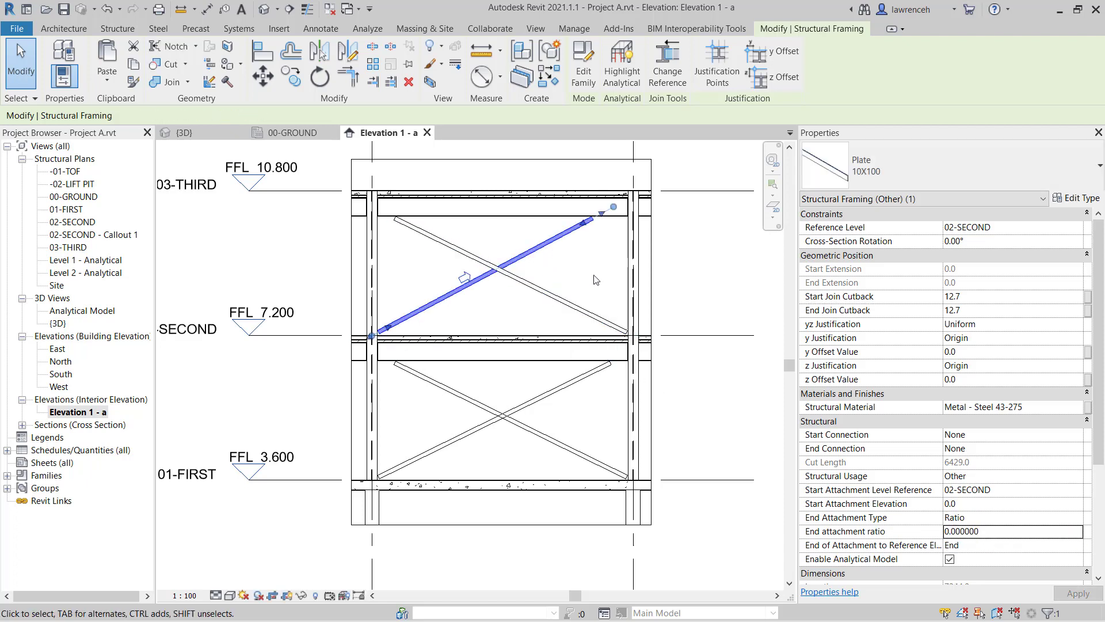
pyautogui.click(1060, 492)
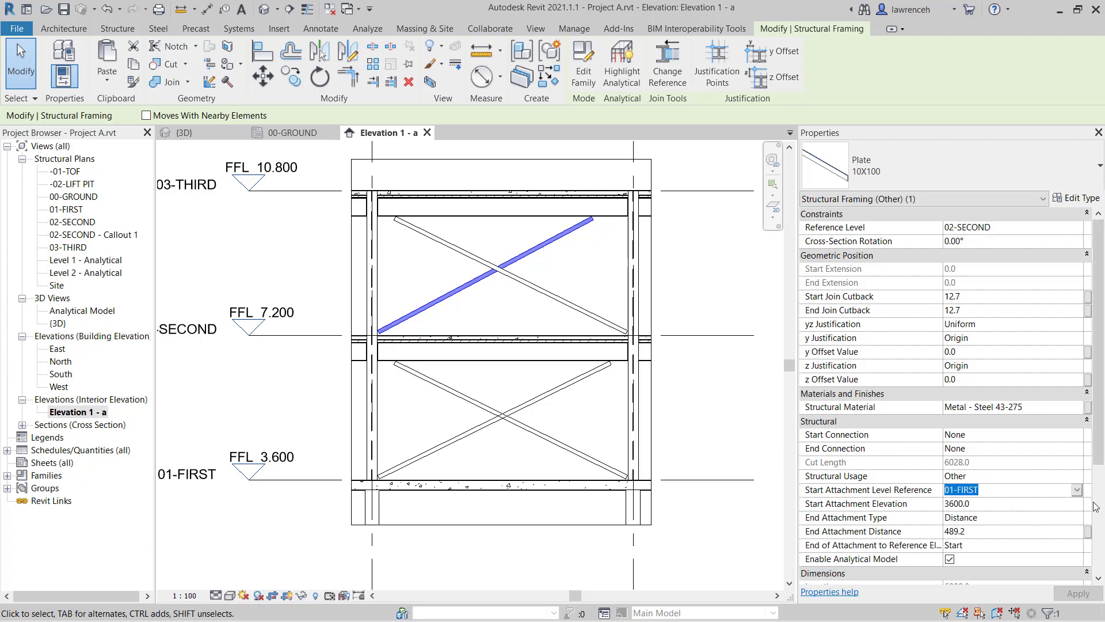
pyautogui.click(1077, 490)
pyautogui.click(968, 550)
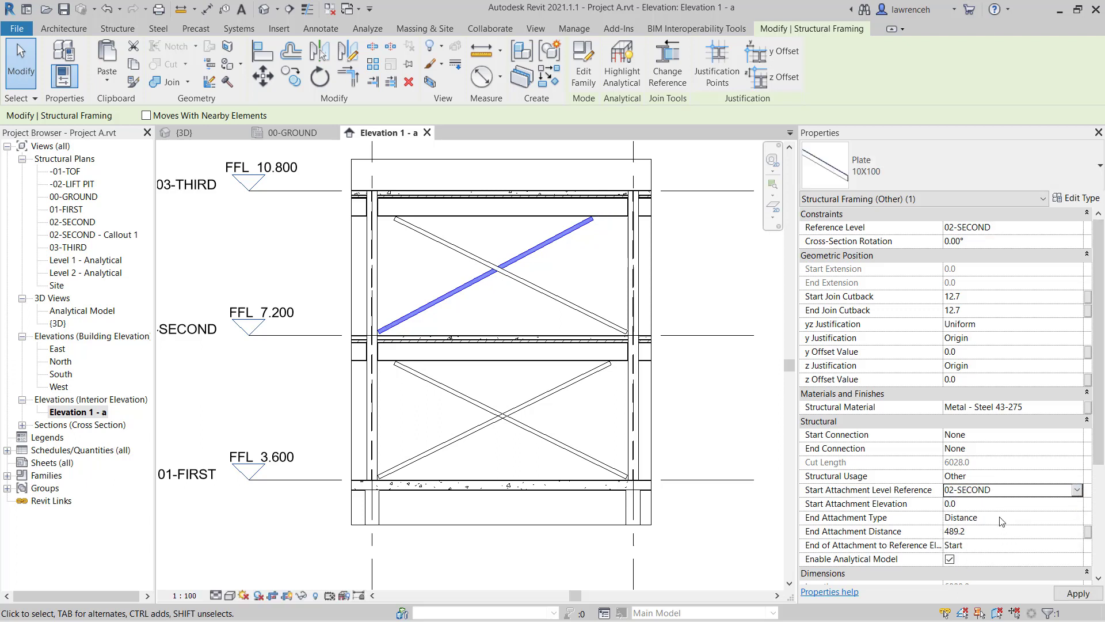
pyautogui.click(1008, 518)
pyautogui.click(1076, 517)
pyautogui.click(998, 541)
pyautogui.click(998, 531)
pyautogui.write('0')
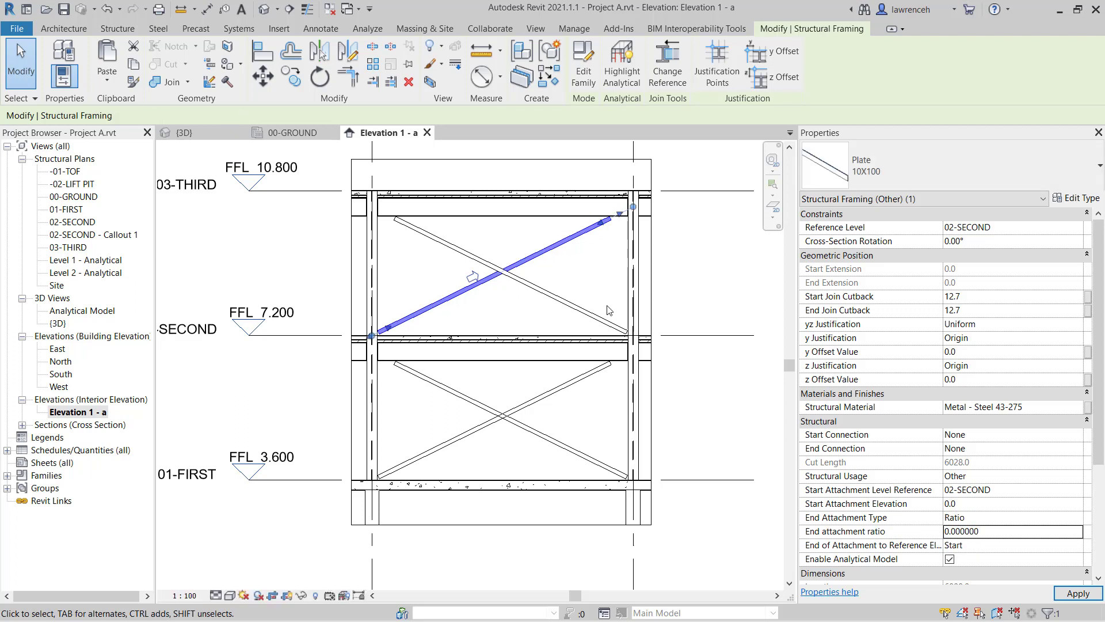
pyautogui.moveTo(693, 279); pyautogui.dragTo(684, 309, button='middle')
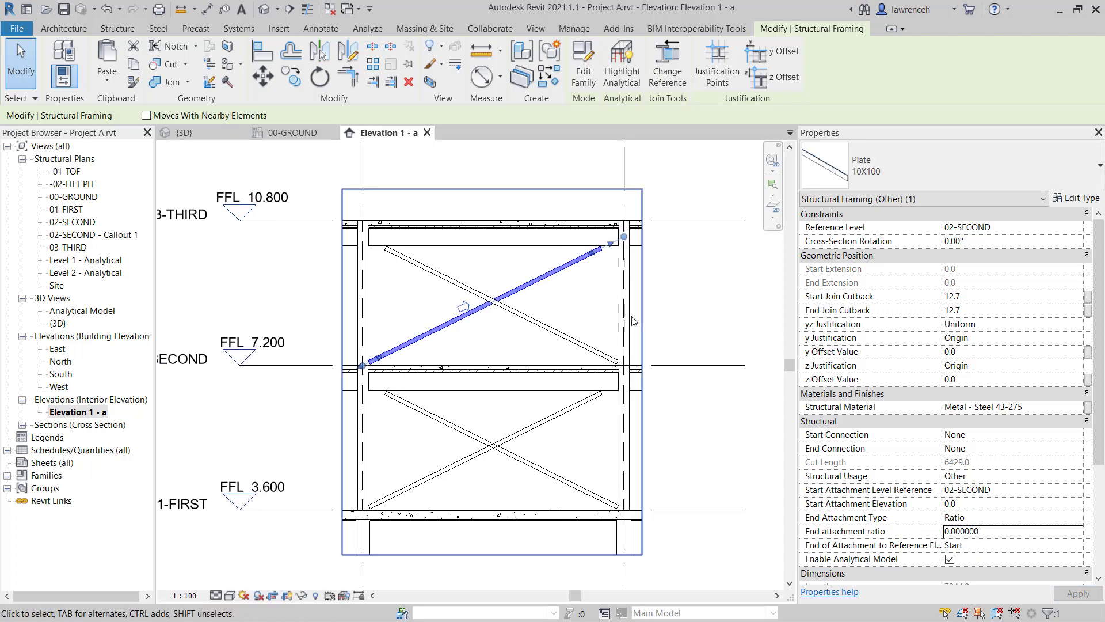
# Step: Deselect the brace and switch to the 3D view, zooming onto the braced frame
pyautogui.click(695, 318)
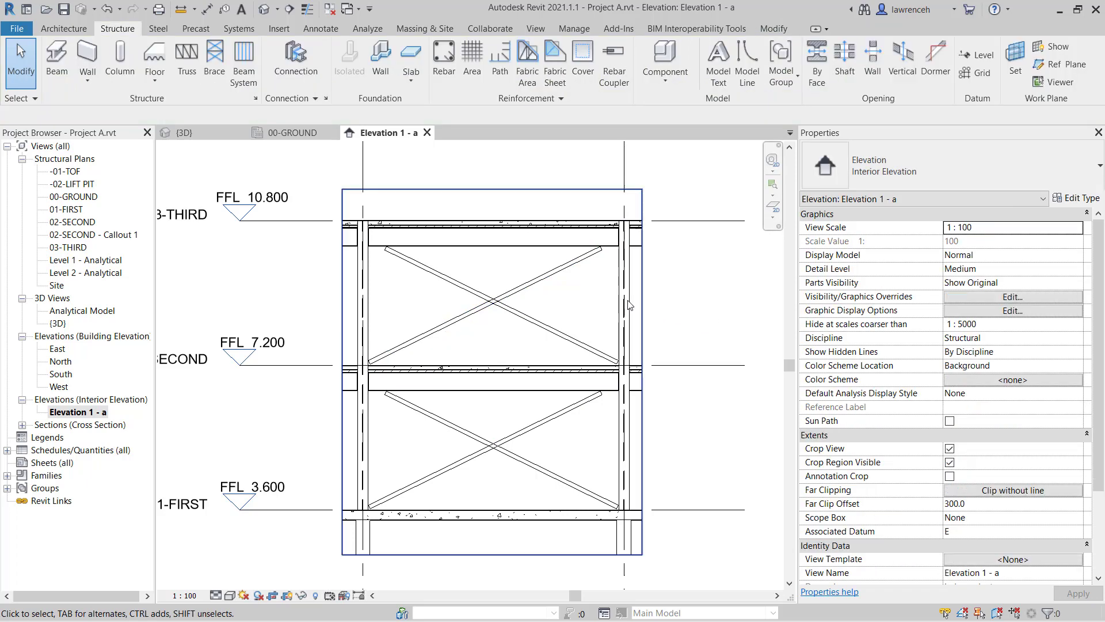
pyautogui.click(183, 133)
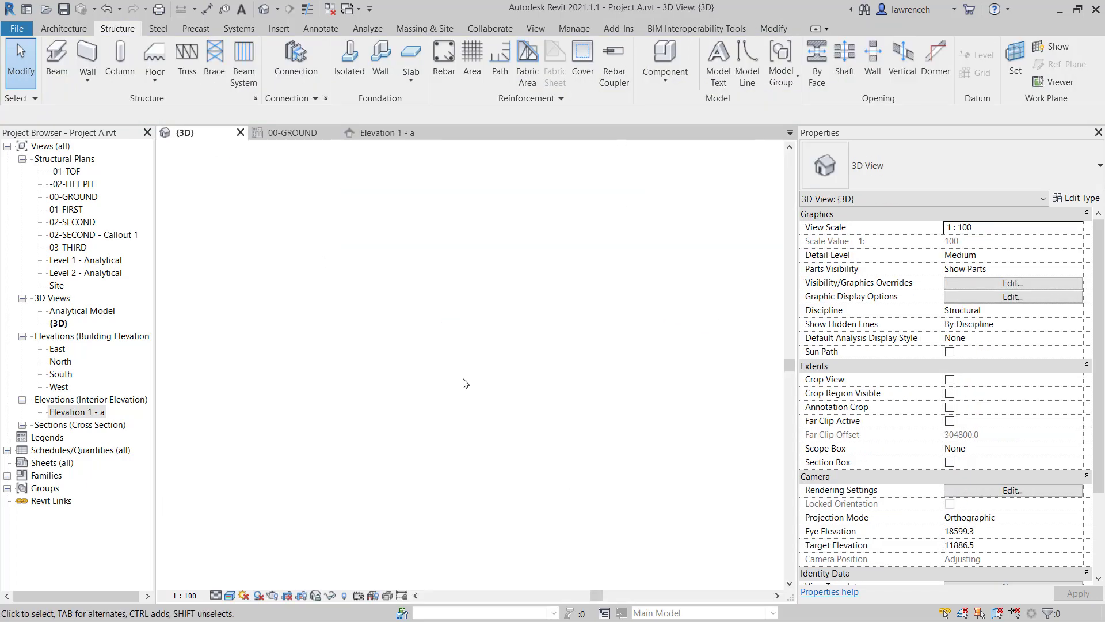
pyautogui.keyDown('shift'); pyautogui.moveTo(574, 477); pyautogui.dragTo(722, 491, button='middle'); pyautogui.keyUp('shift')
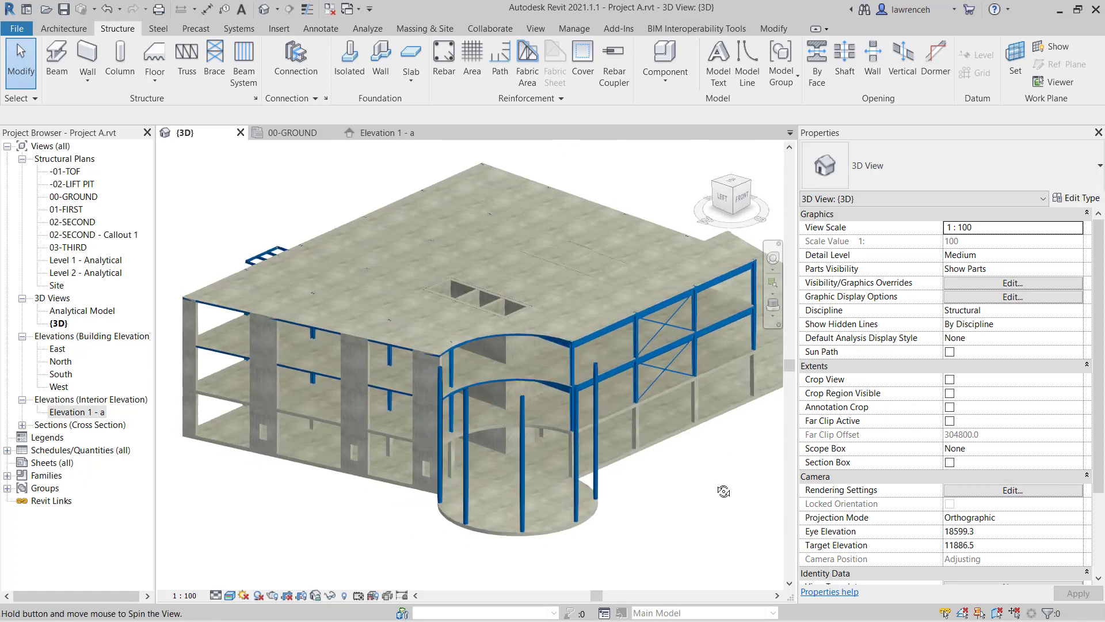
pyautogui.scroll(5, 712, 322)
pyautogui.scroll(4, 712, 322)
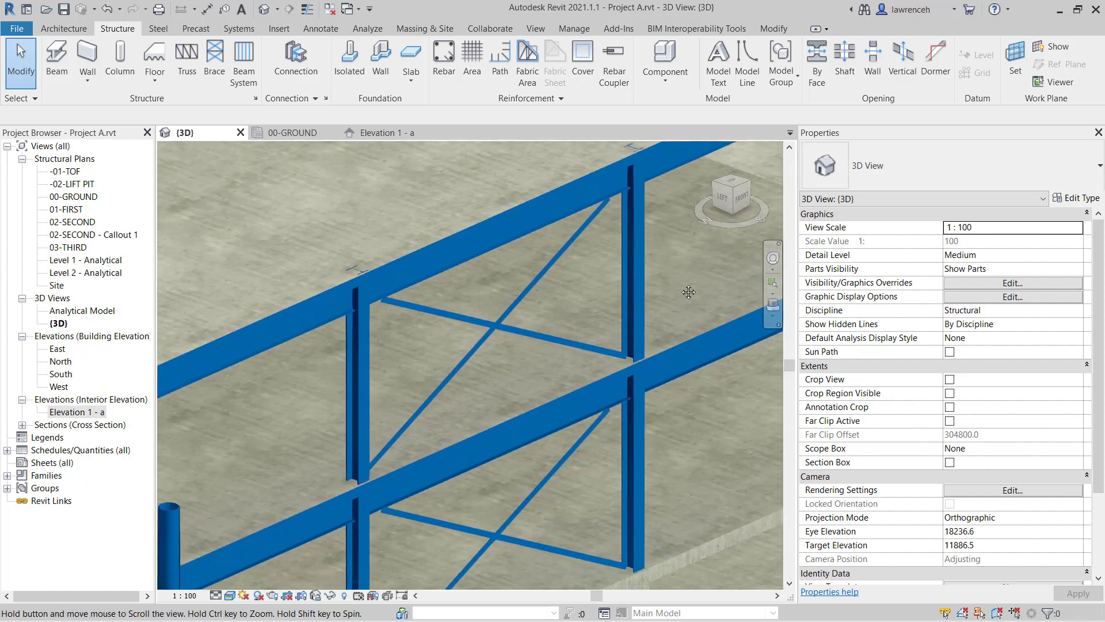
pyautogui.scroll(6, 487, 329)
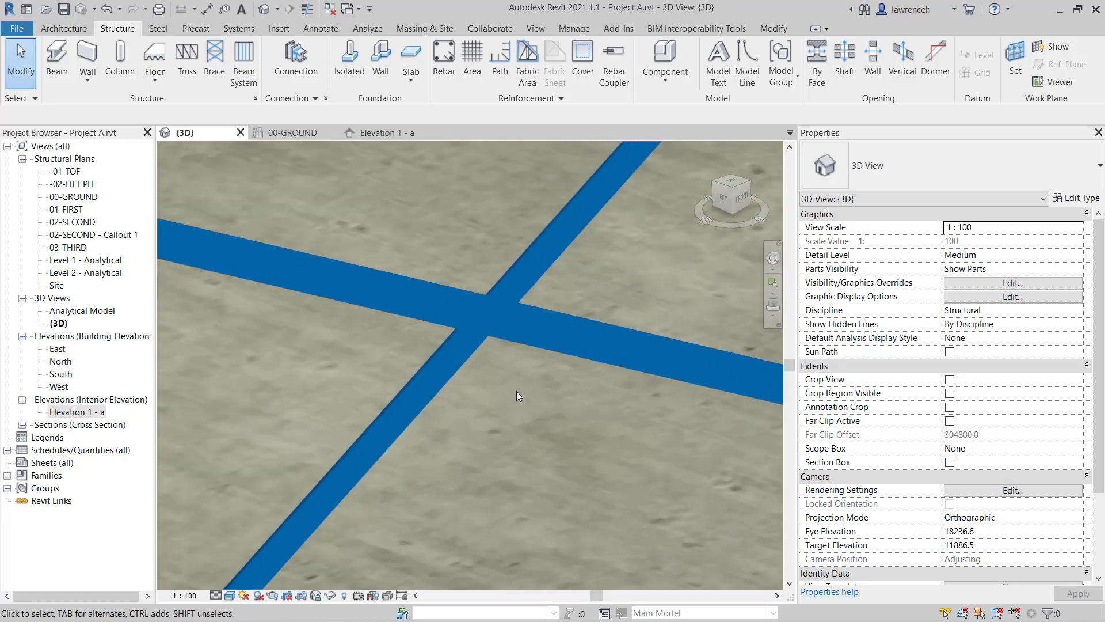
pyautogui.scroll(-8, 510, 340)
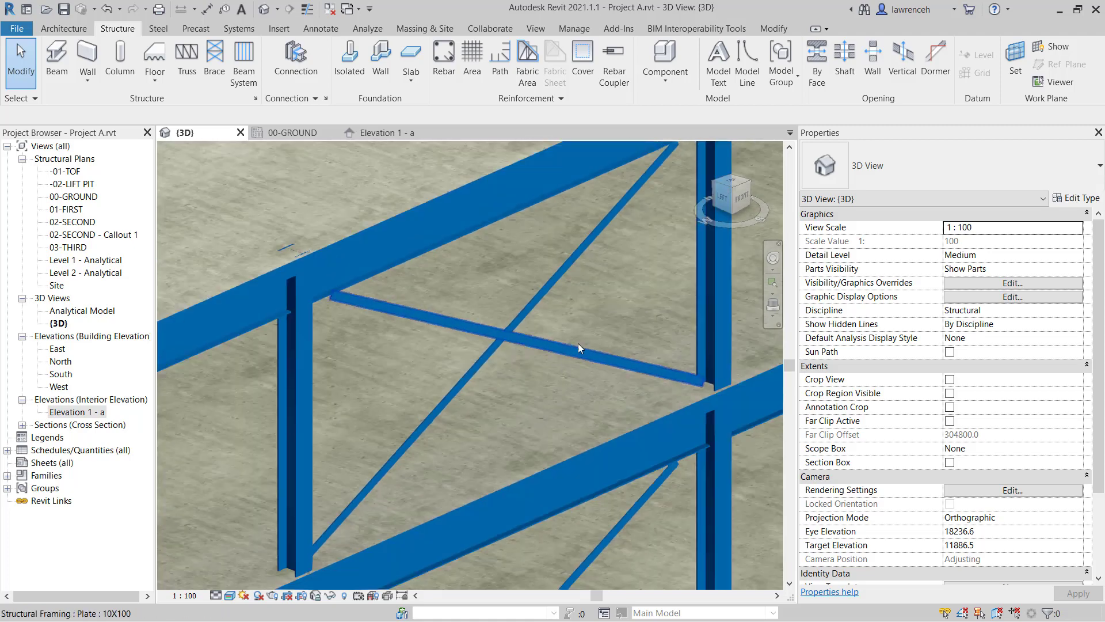
# Step: Select the upper plate brace and orbit around it to inspect it
pyautogui.click(595, 270)
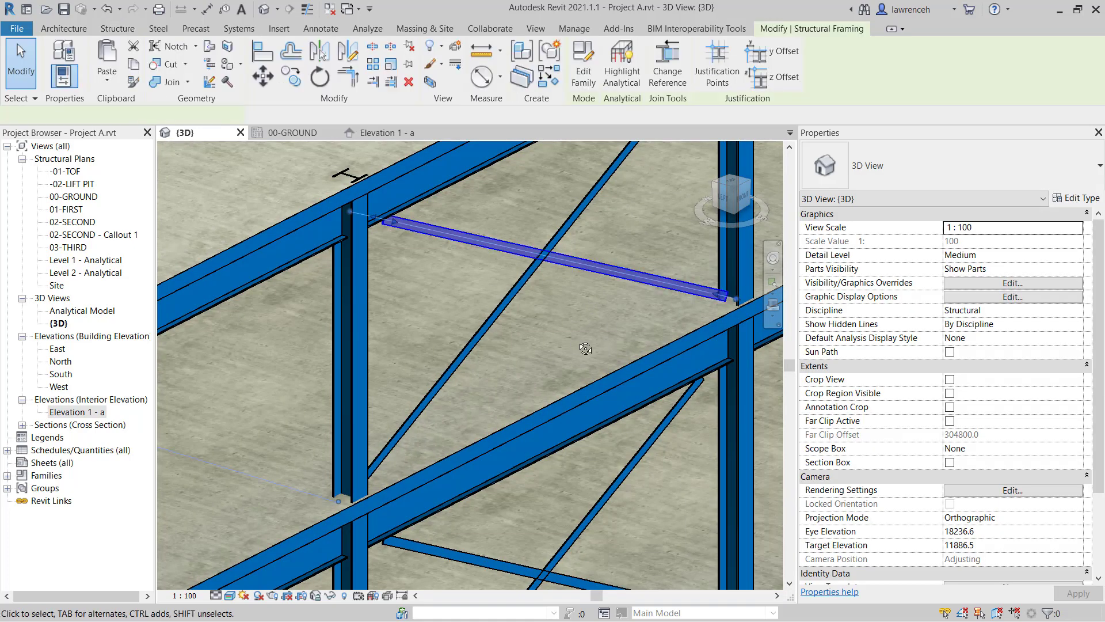
pyautogui.keyDown('shift'); pyautogui.moveTo(595, 270); pyautogui.dragTo(596, 379, button='middle'); pyautogui.keyUp('shift')
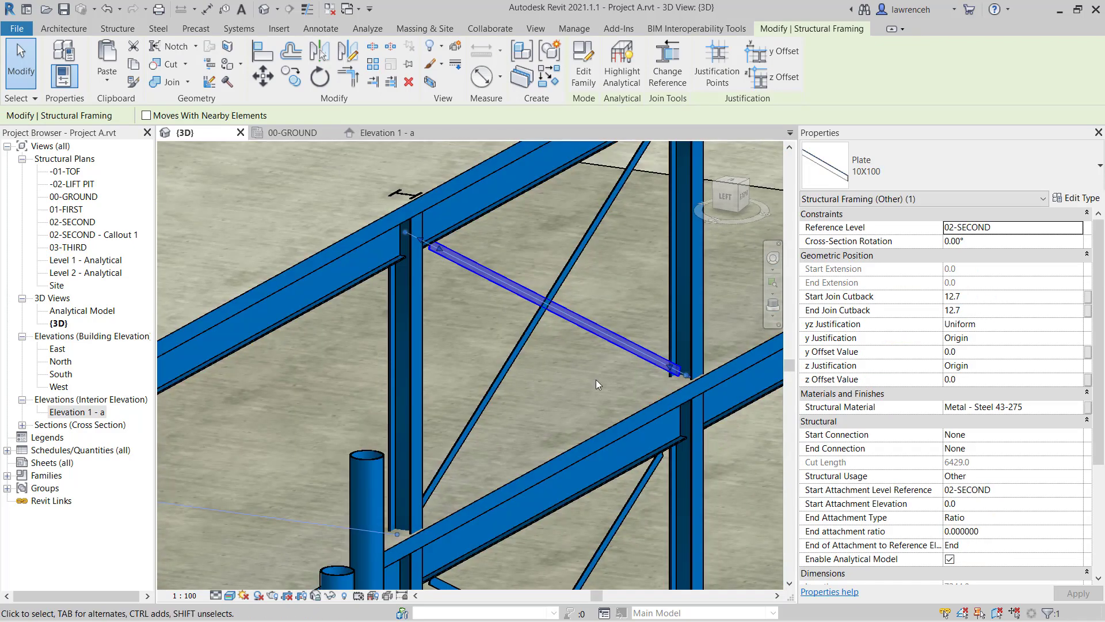
pyautogui.scroll(3, 593, 361)
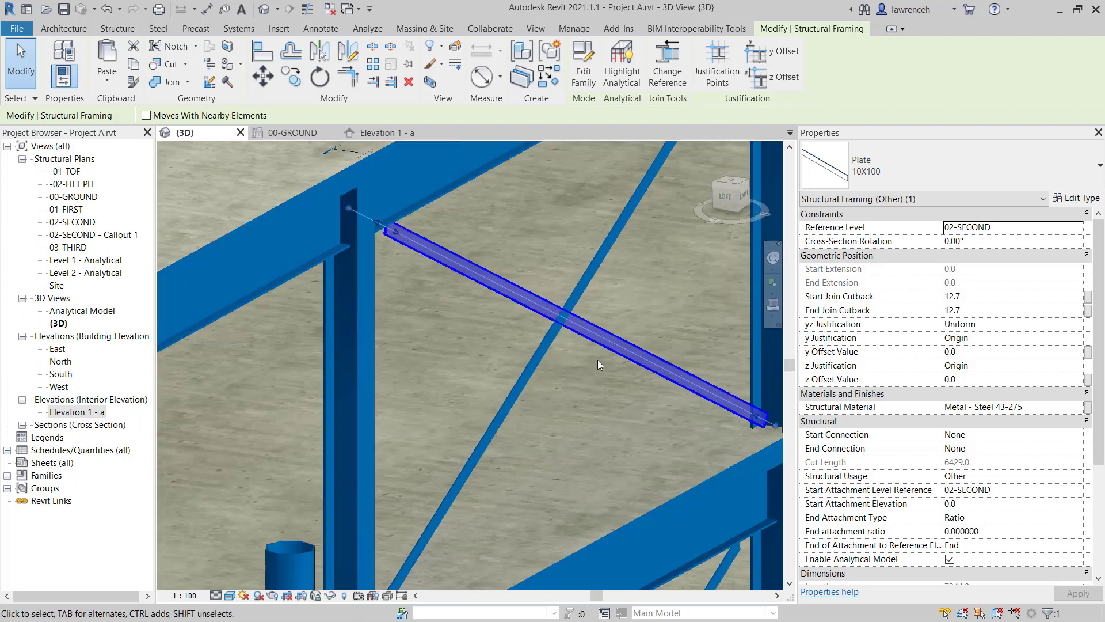
pyautogui.moveTo(592, 361); pyautogui.dragTo(569, 364, button='middle')
pyautogui.scroll(-3, 607, 400)
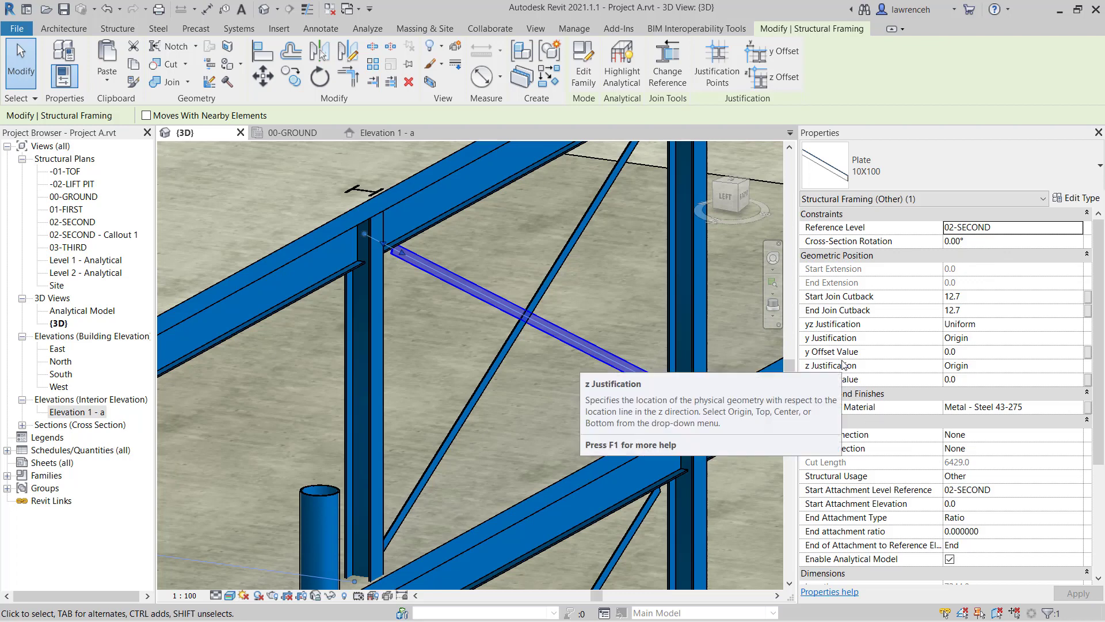
# Step: Give the selected upper Plate 10X100 brace a y Offset Value of 10
pyautogui.click(982, 358)
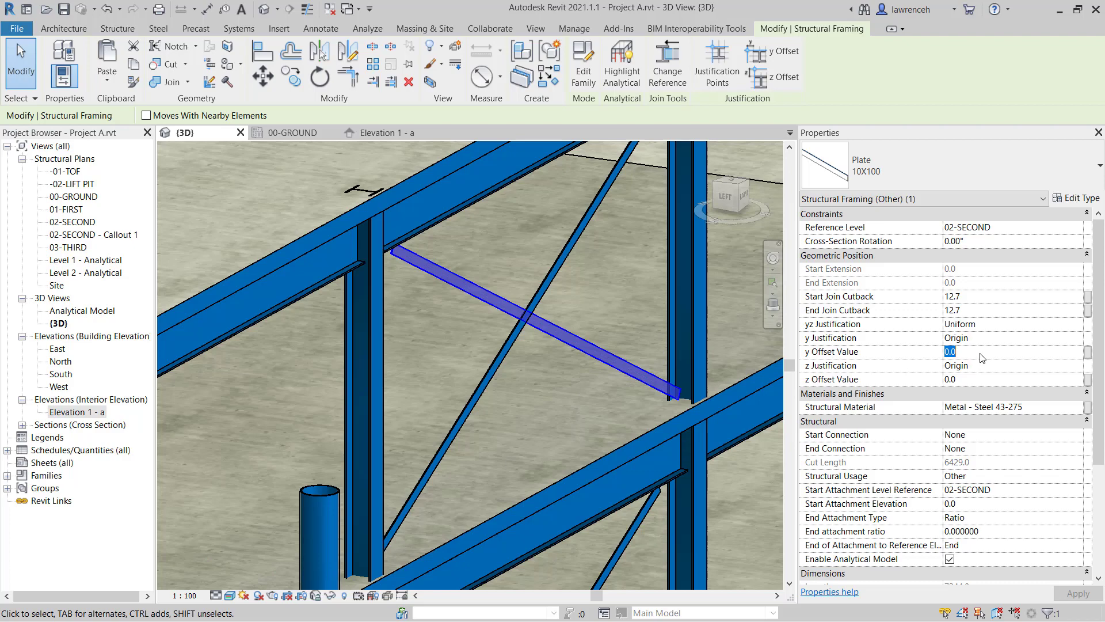
pyautogui.write('10')
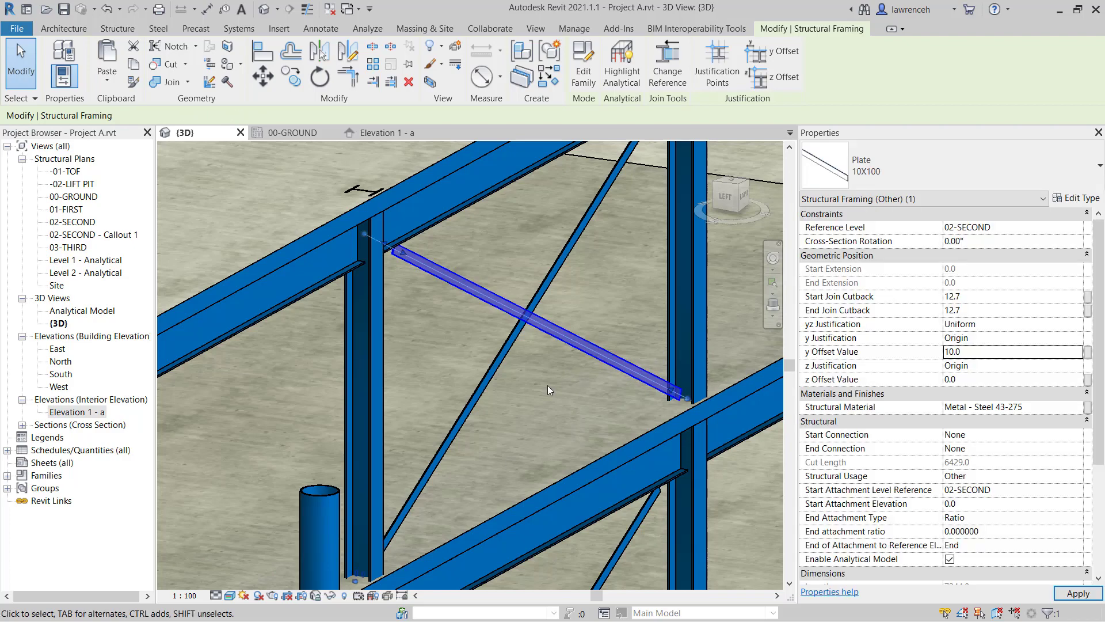
pyautogui.click(547, 385)
pyautogui.scroll(5, 506, 309)
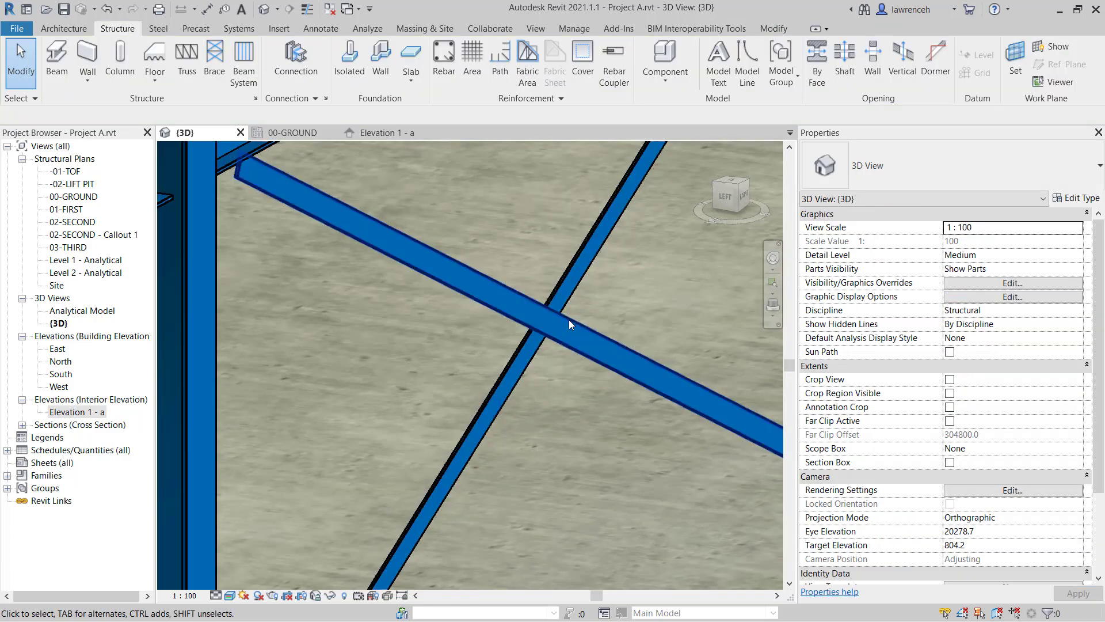
pyautogui.scroll(-4, 569, 316)
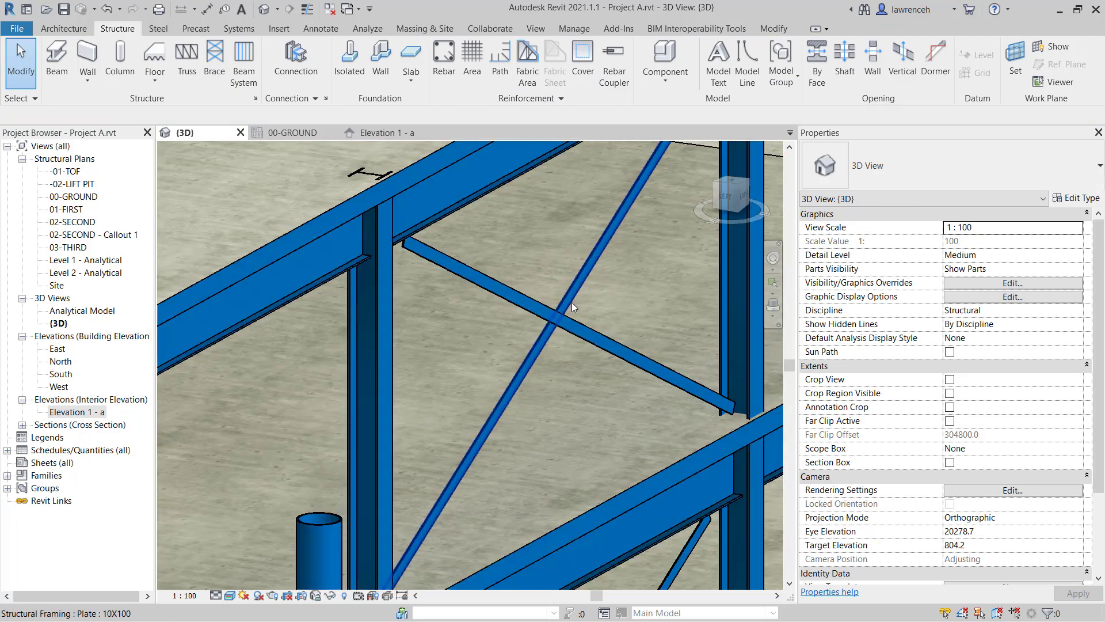
# Step: Give the matching first-floor Plate 10X100 brace a y Offset Value of 10
pyautogui.moveTo(572, 304); pyautogui.dragTo(625, 514, button='middle')
pyautogui.click(609, 524)
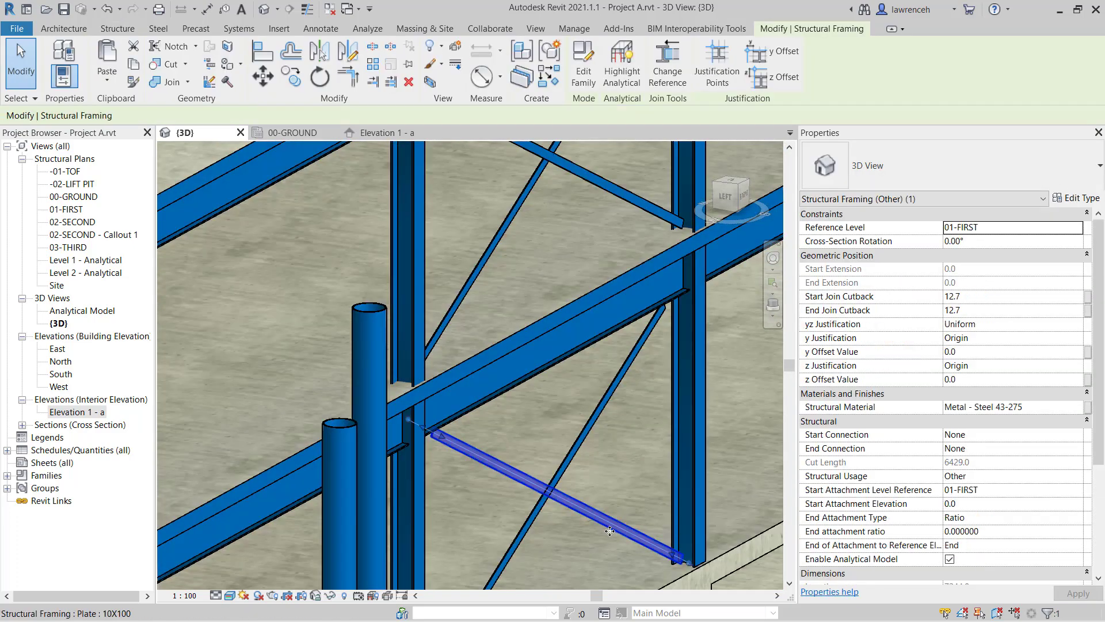
pyautogui.click(973, 352)
pyautogui.write('10')
pyautogui.moveTo(631, 476); pyautogui.dragTo(642, 485, button='middle')
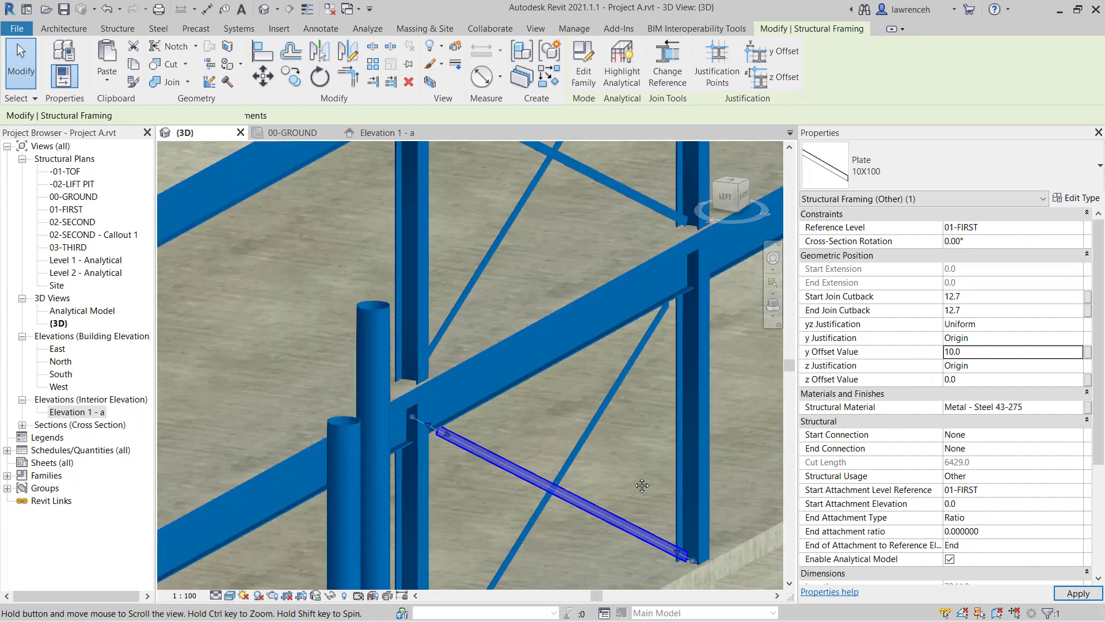
pyautogui.scroll(-3, 628, 463)
pyautogui.press('Escape')
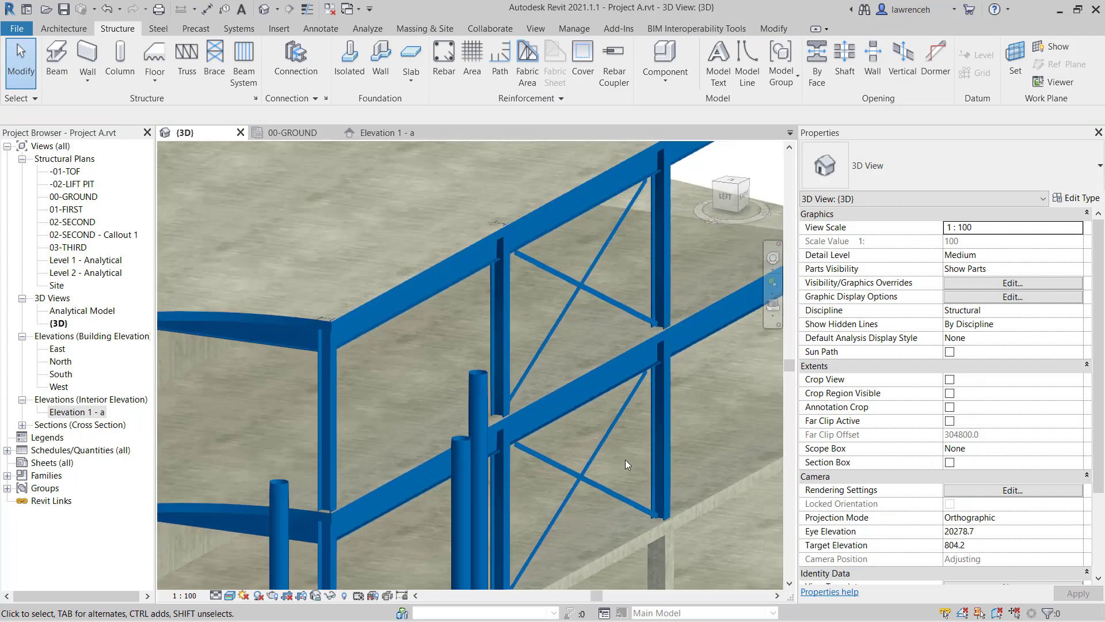
# Step: Zoom out to see the X-braced frames in the building, then save the project
pyautogui.scroll(-3, 626, 460)
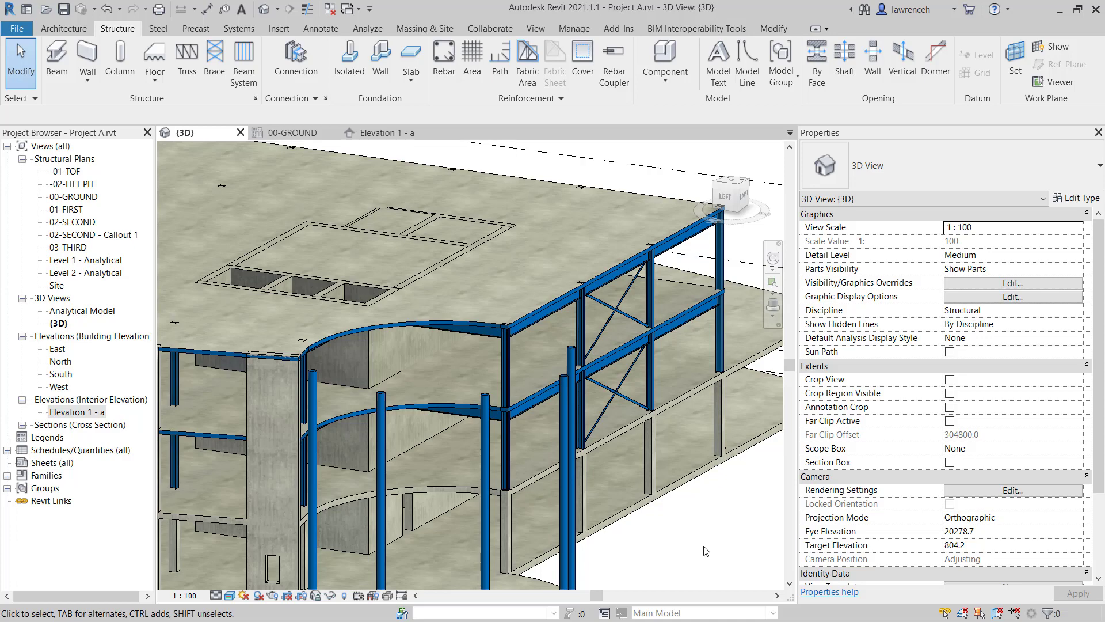
pyautogui.click(64, 9)
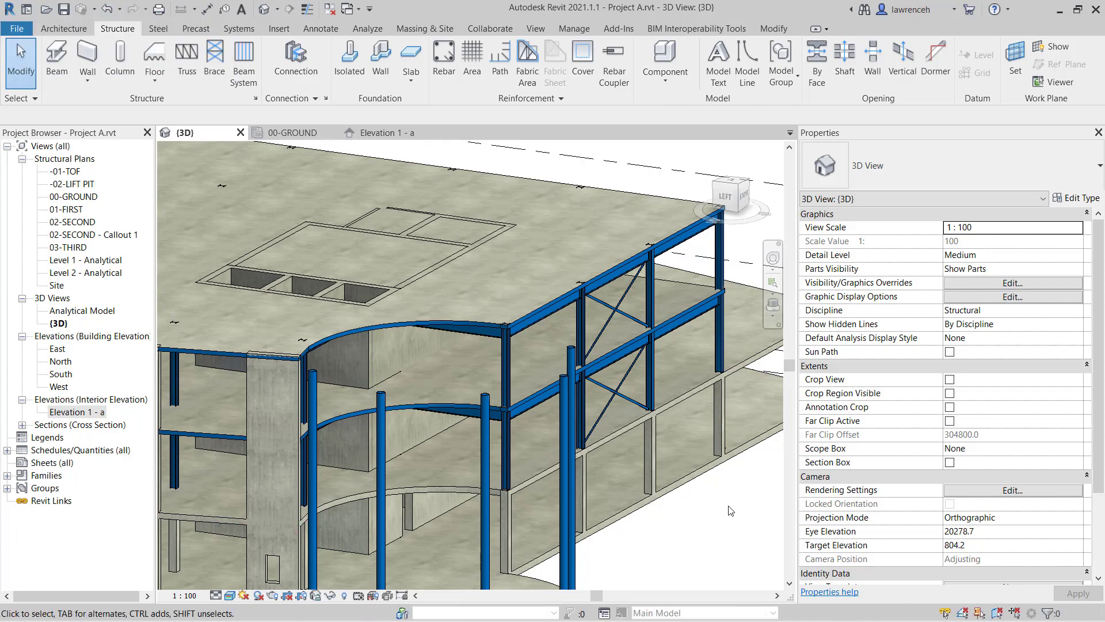